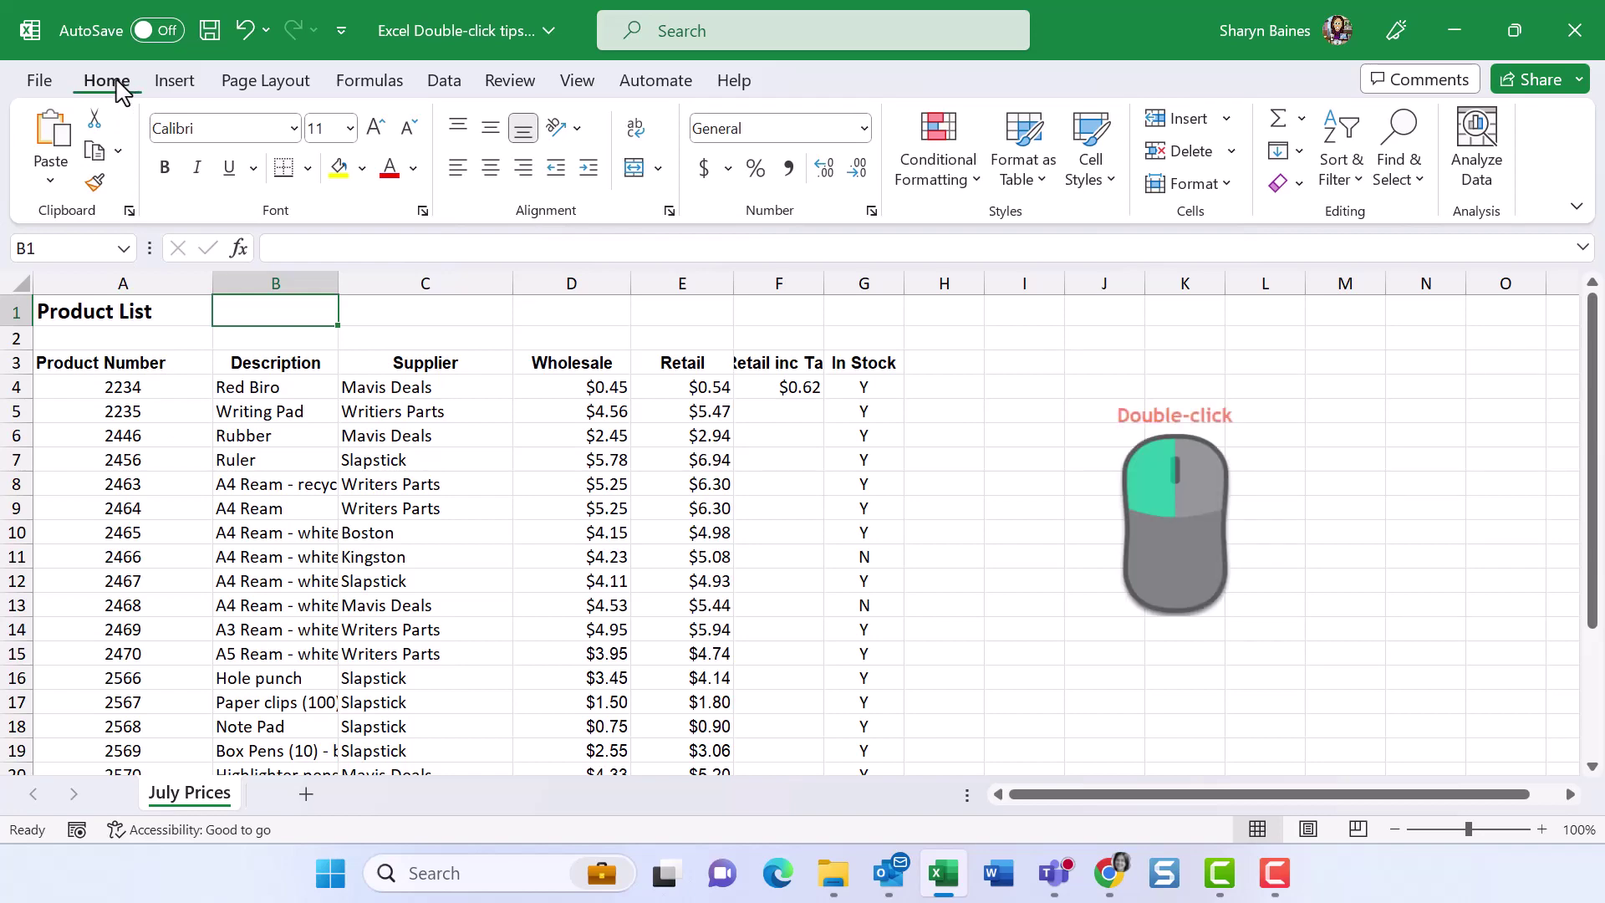
Step: Collapse the ribbon to enlarge the grid, then pin it back to always show
{"action": "double_click", "coordinate": [116, 83]}
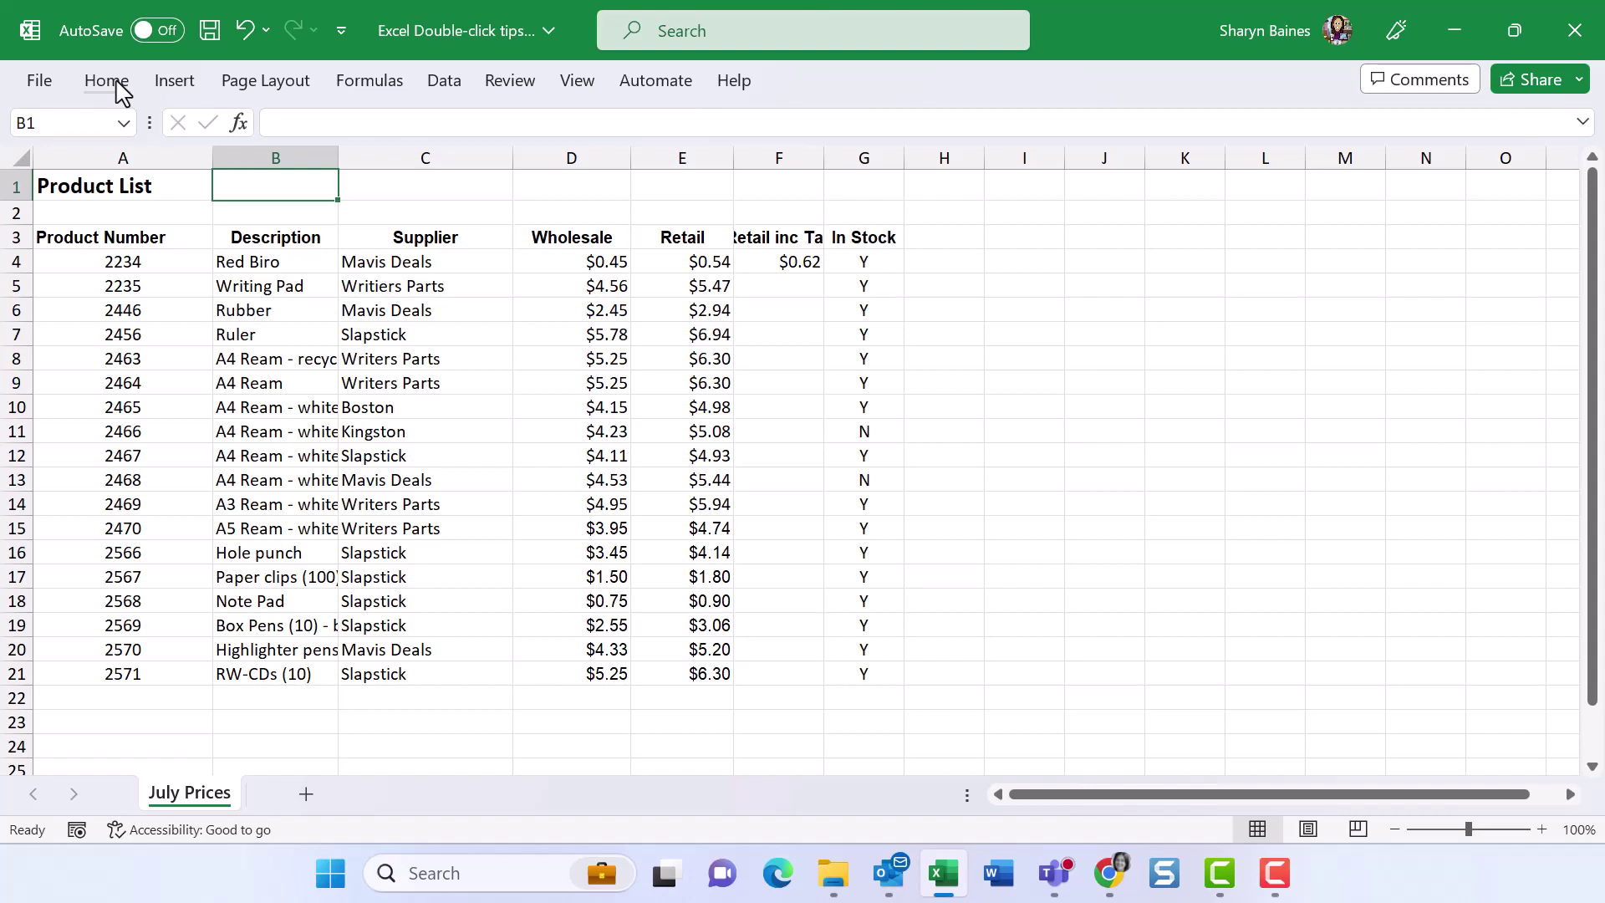
{"action": "left_click", "coordinate": [106, 81]}
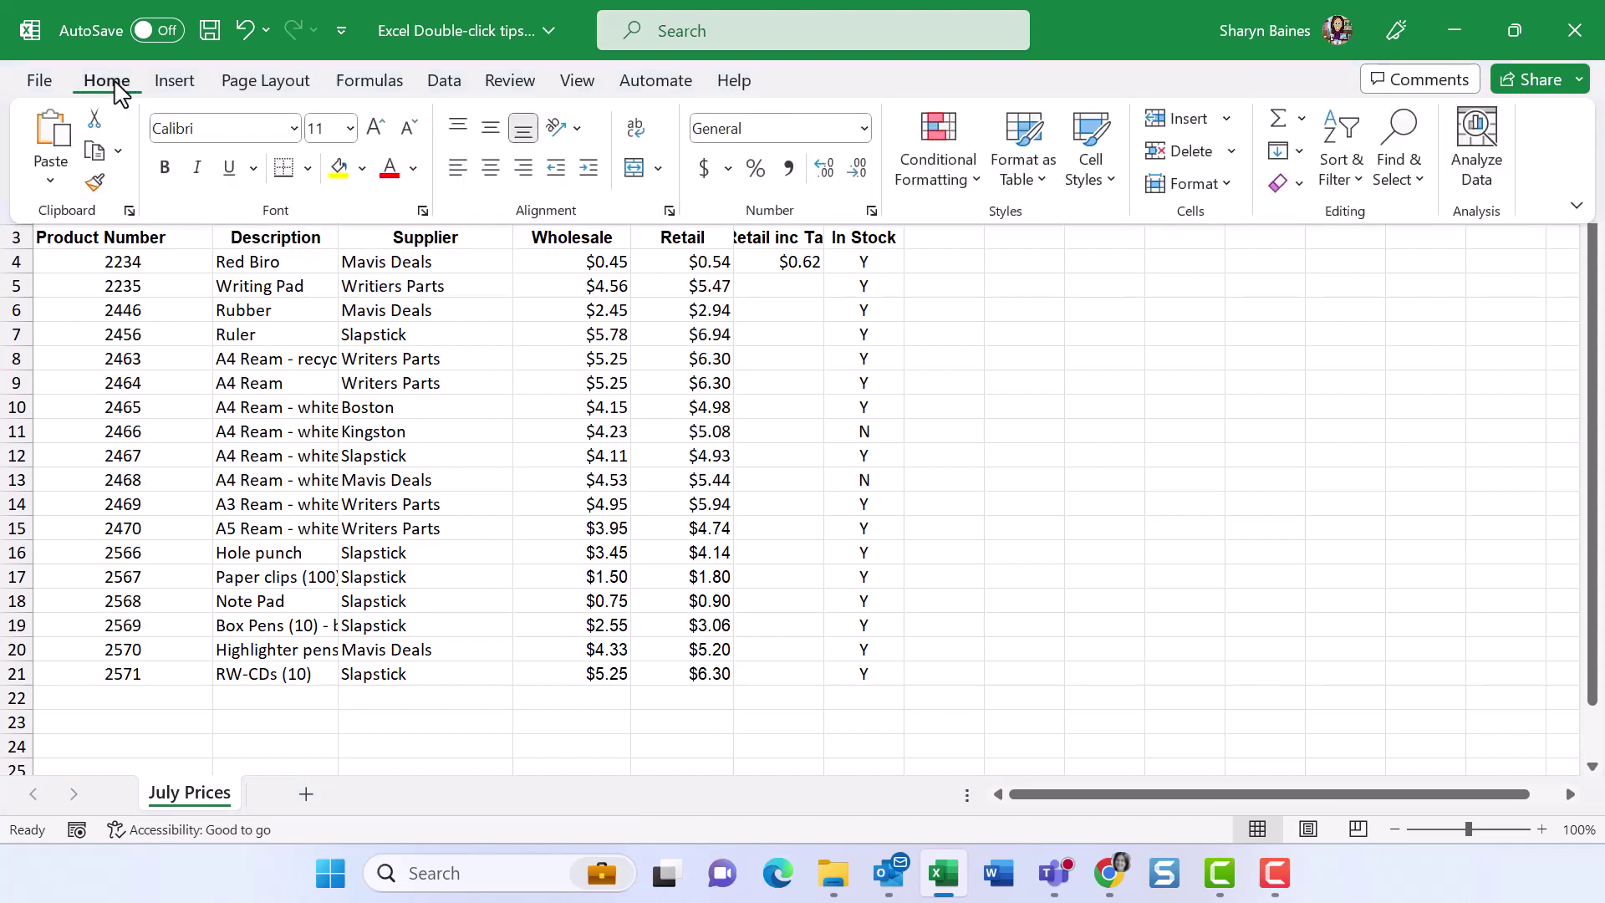
{"action": "left_click", "coordinate": [115, 84]}
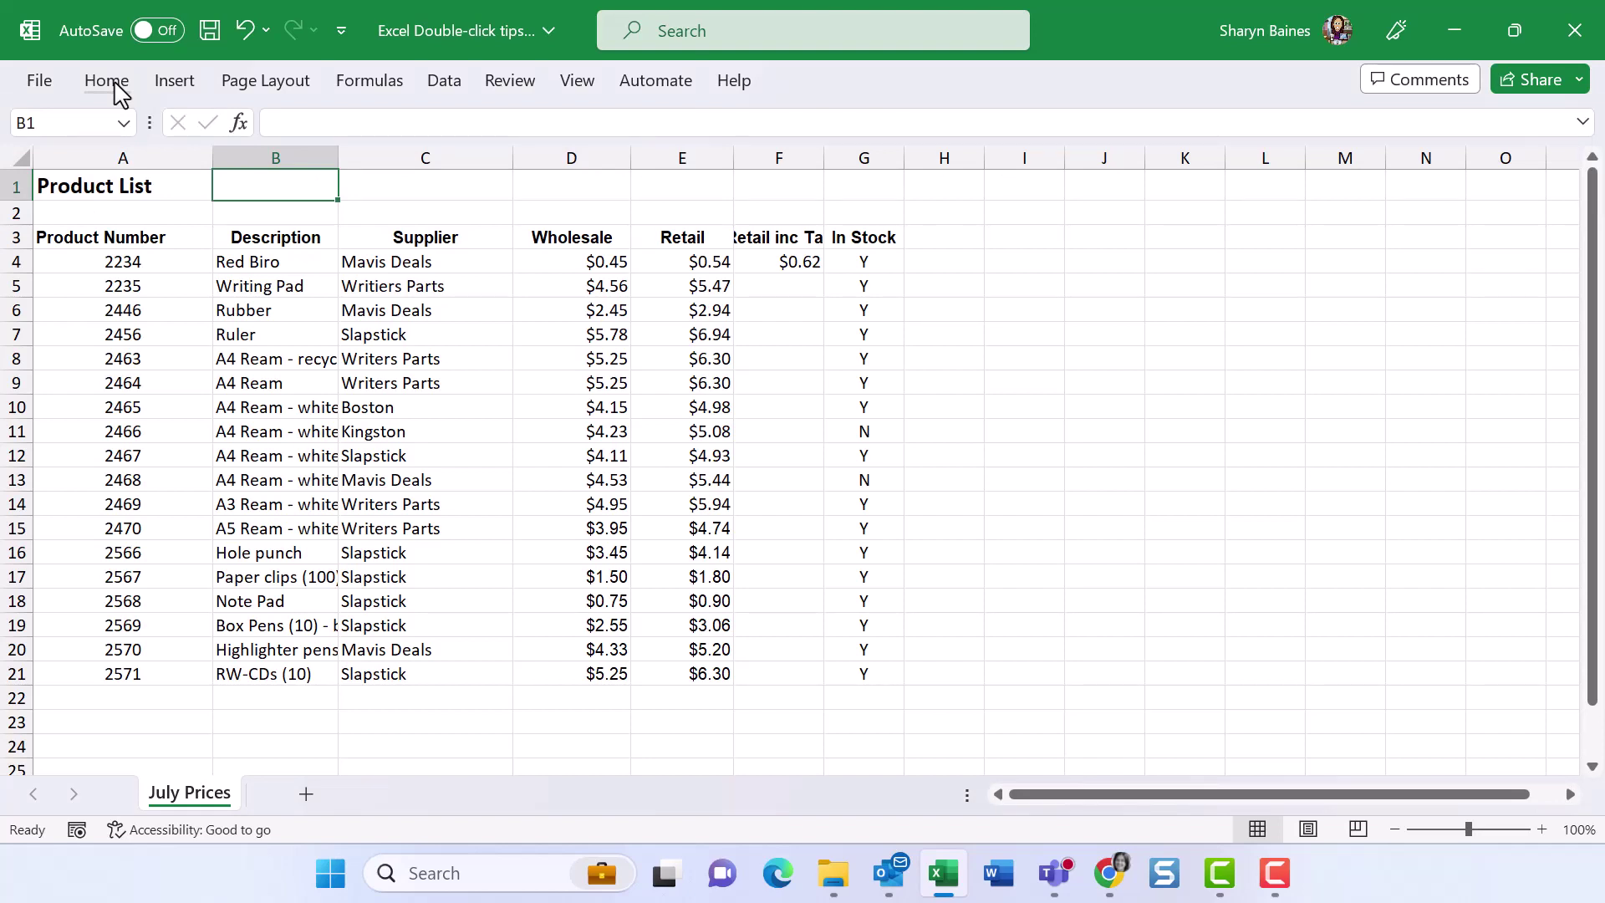
{"action": "double_click", "coordinate": [116, 83]}
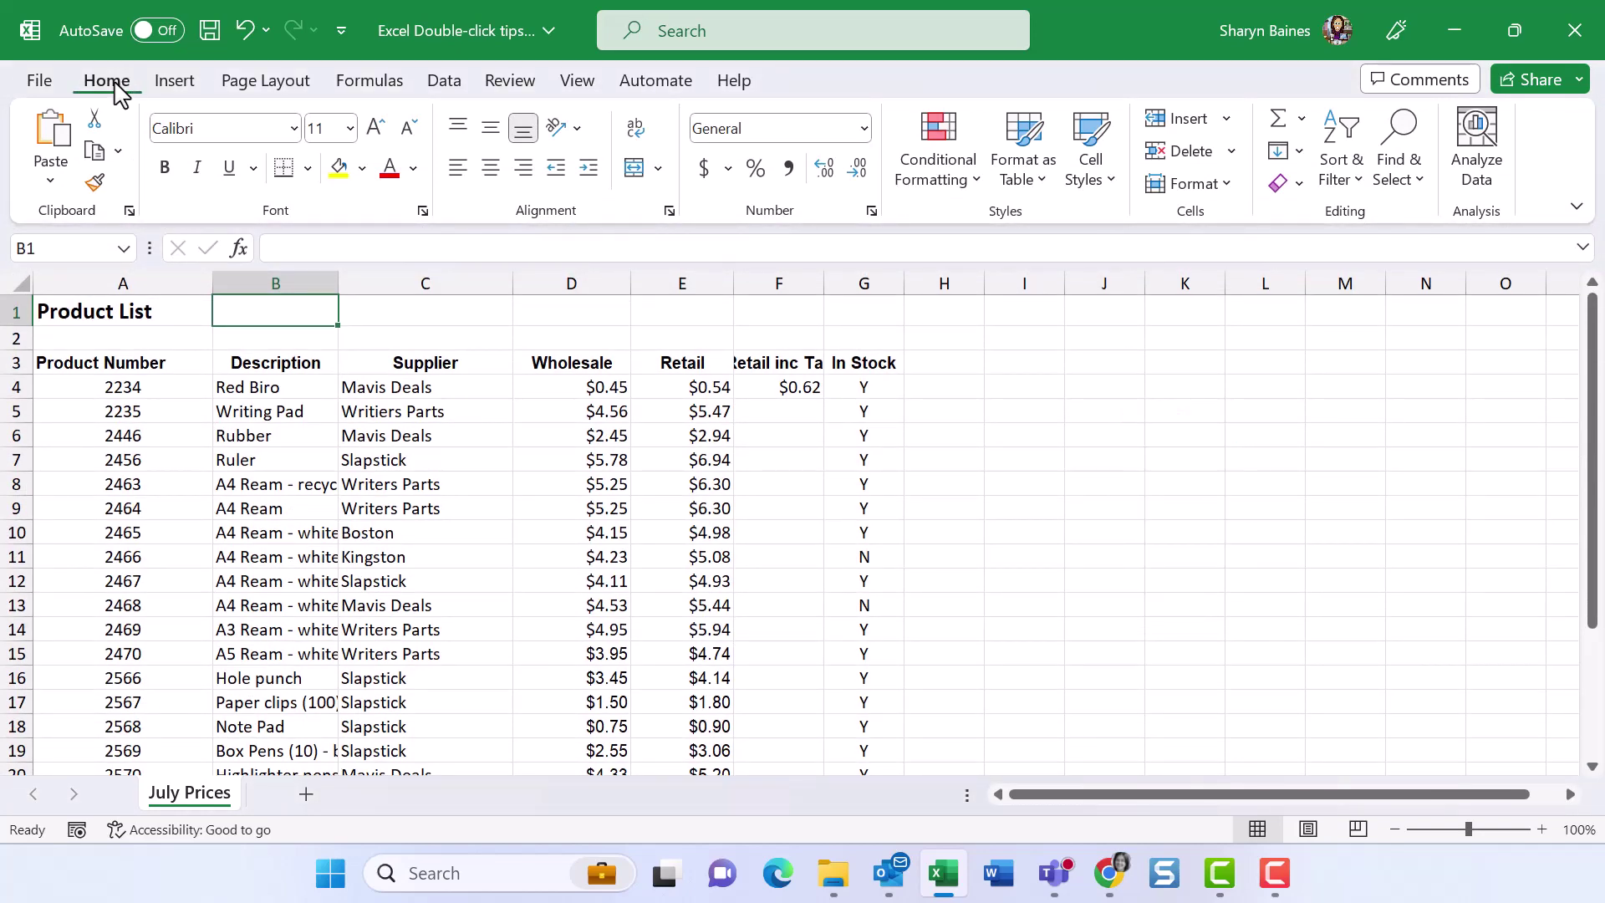
Step: Select the Retail inc Tax heading in F3 and autofit columns F, C and A
{"action": "left_click", "coordinate": [790, 364]}
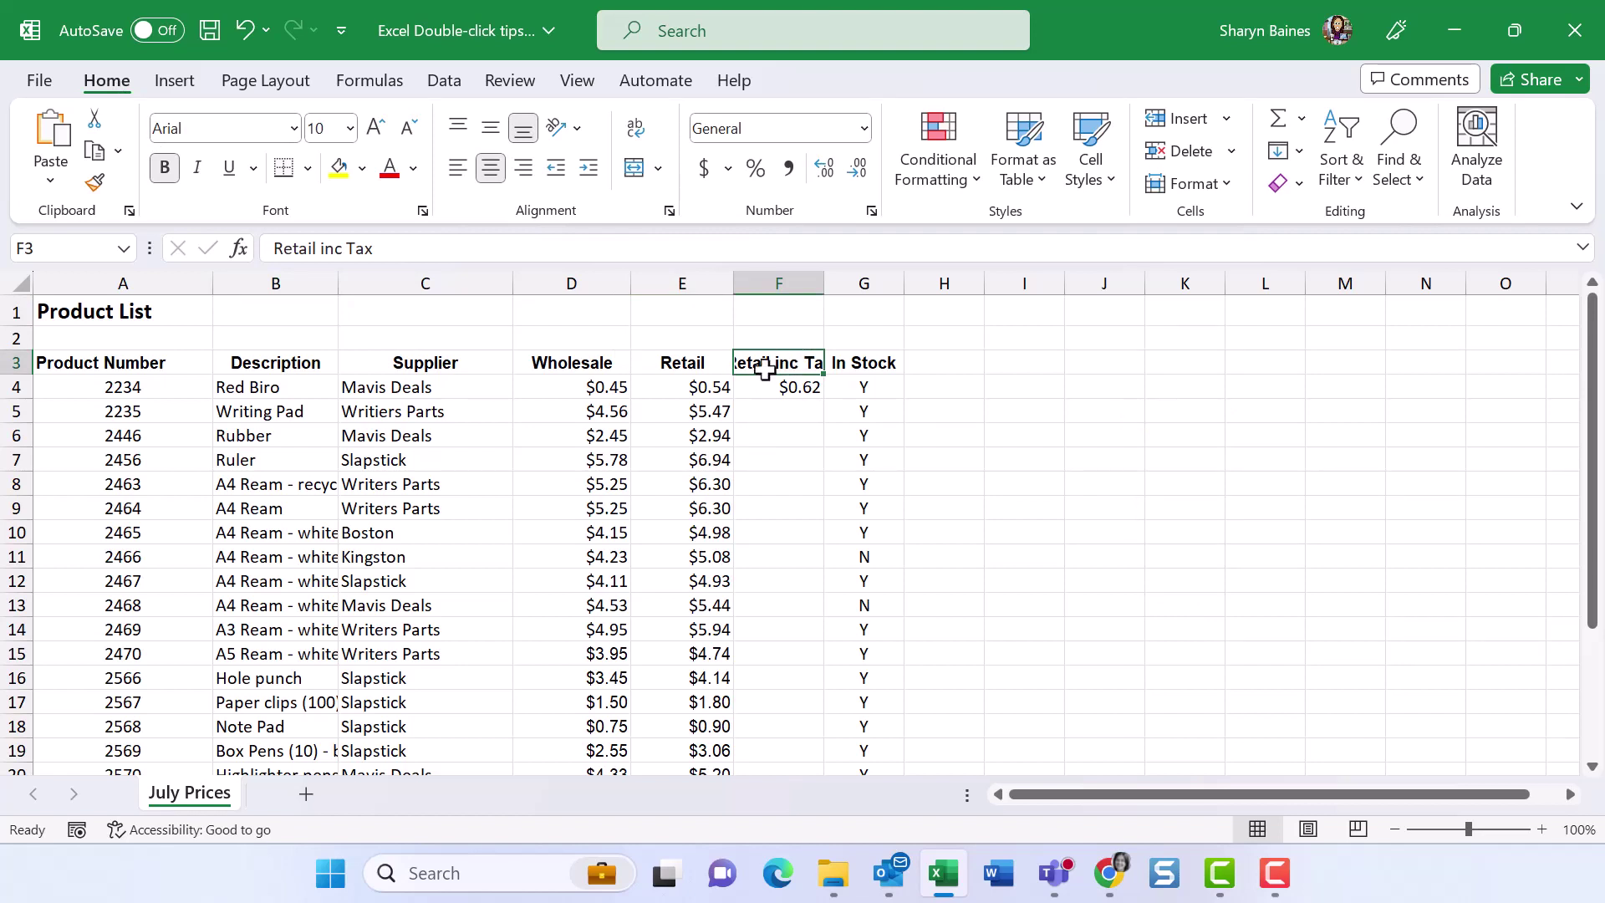
{"action": "double_click", "coordinate": [823, 286]}
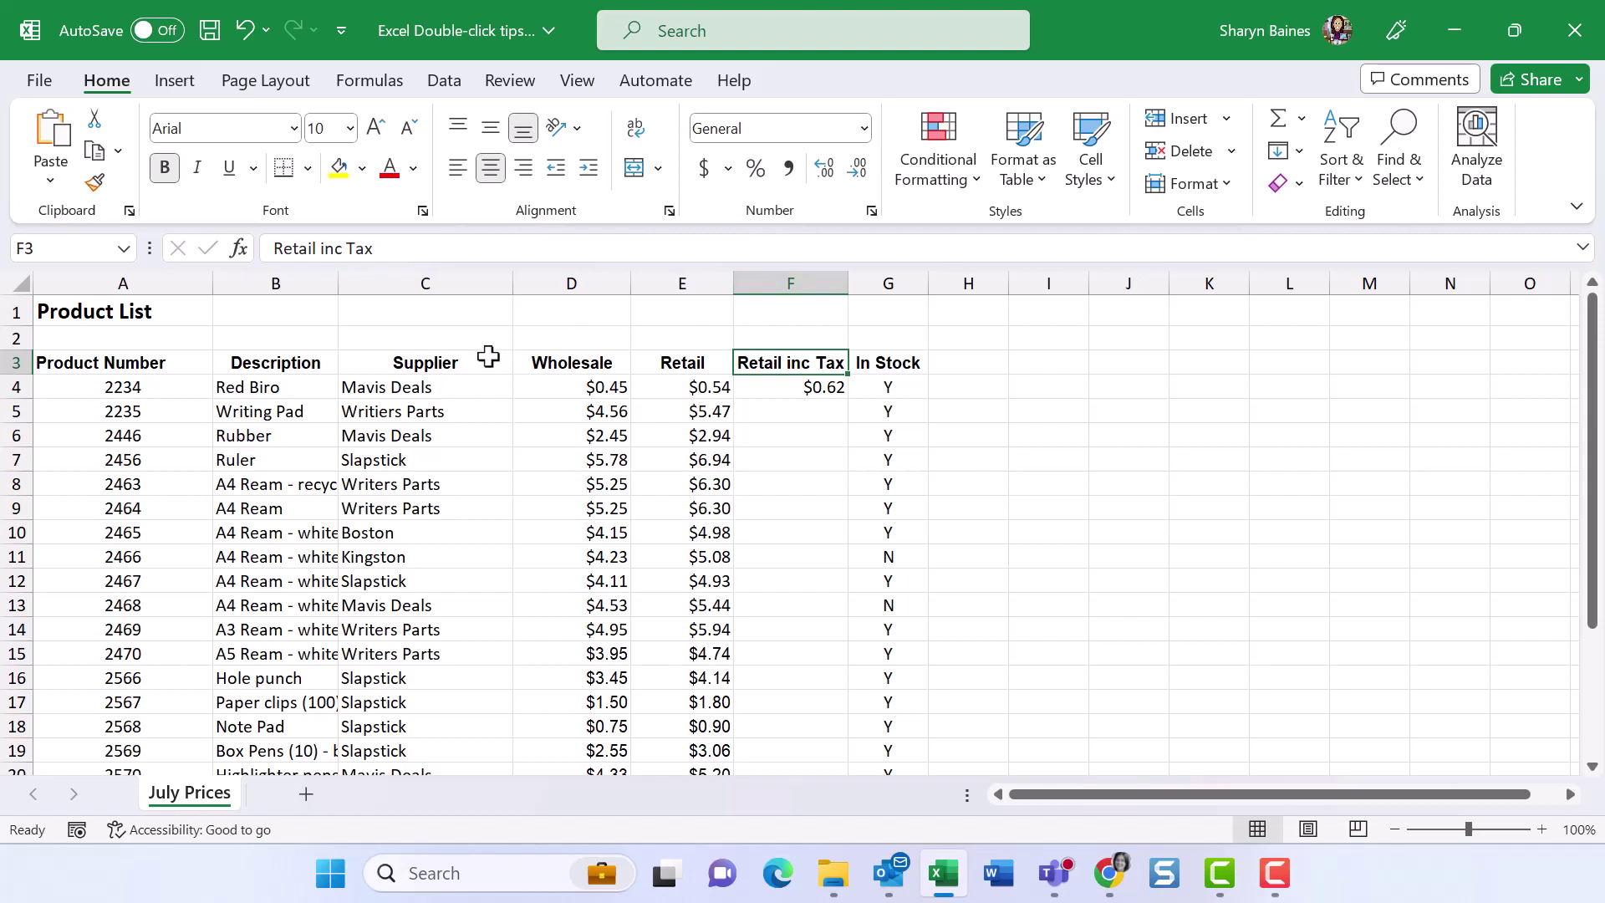
{"action": "double_click", "coordinate": [511, 282]}
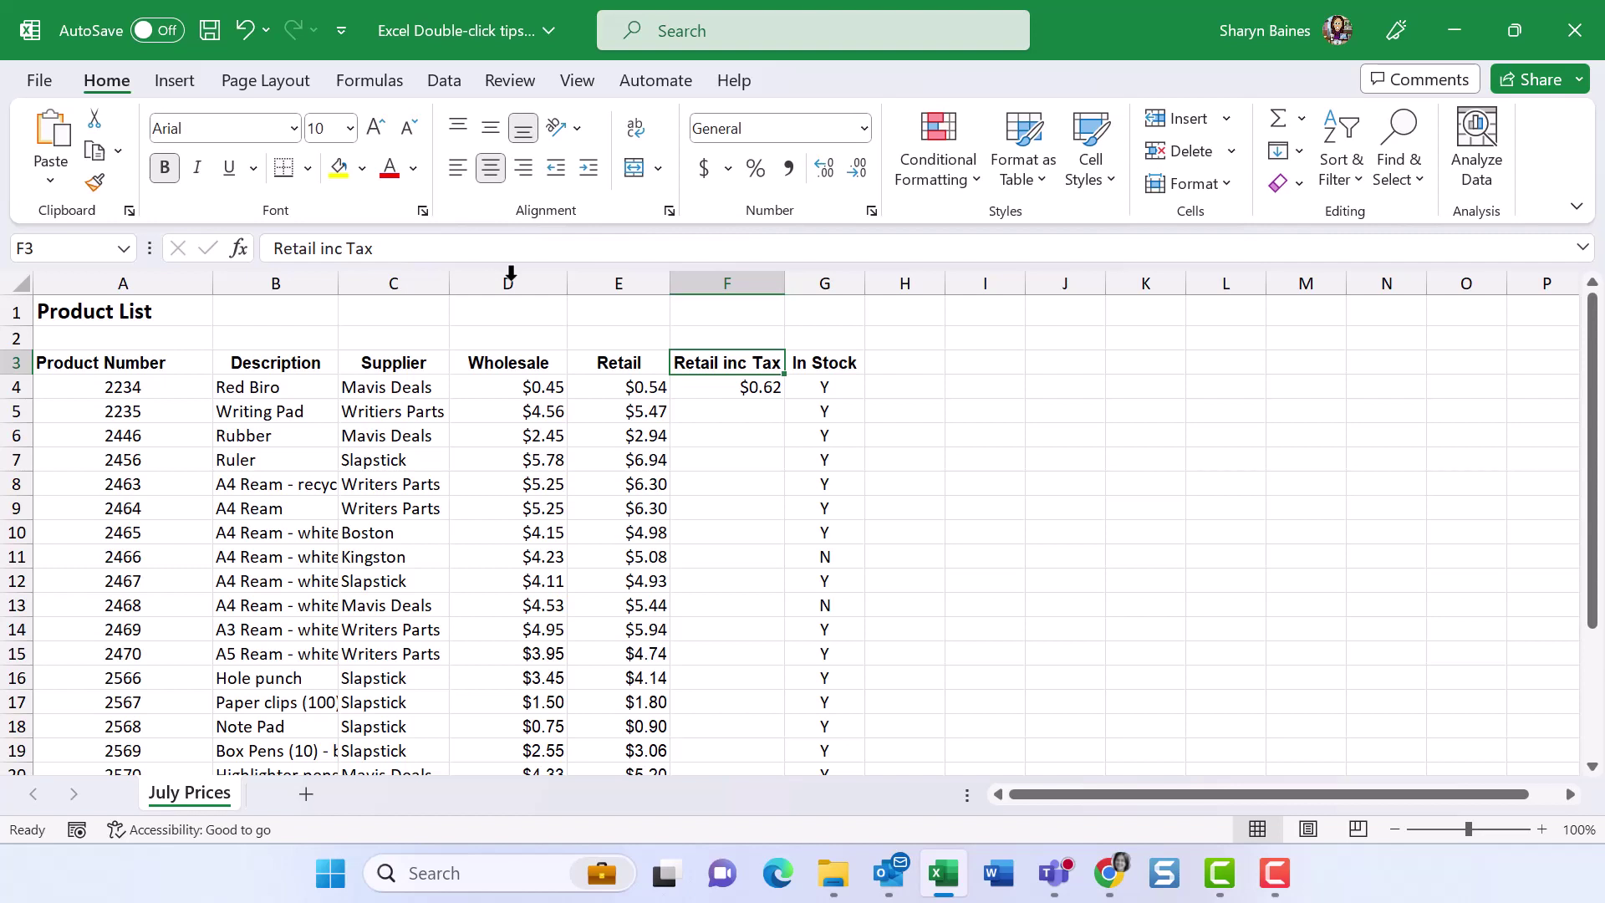
{"action": "double_click", "coordinate": [213, 284]}
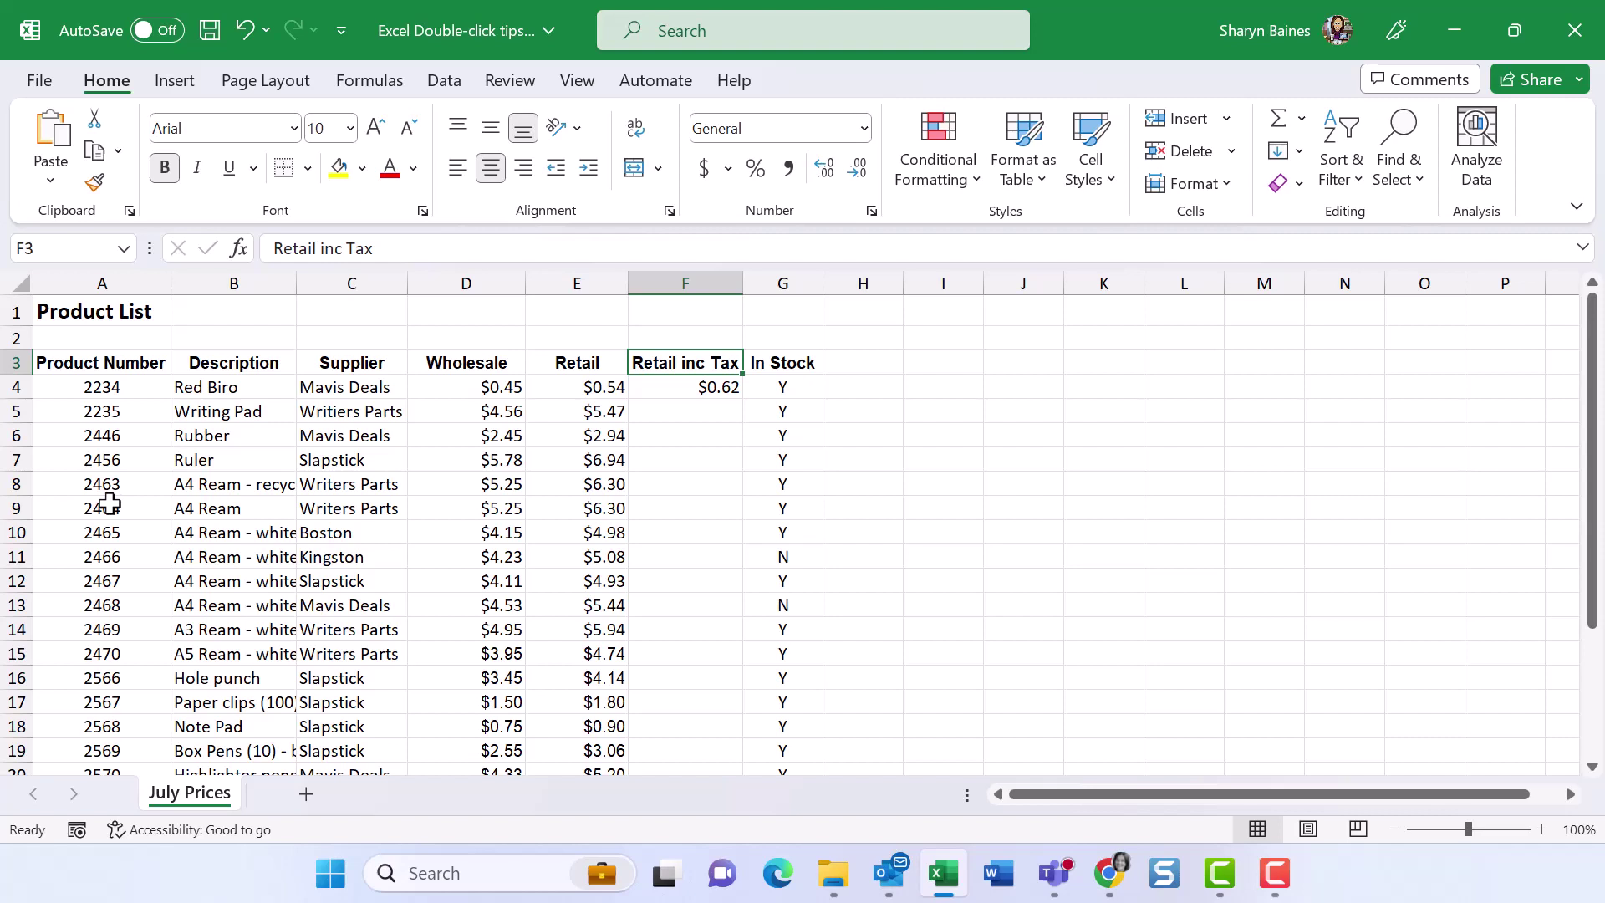
{"action": "left_click", "coordinate": [715, 386]}
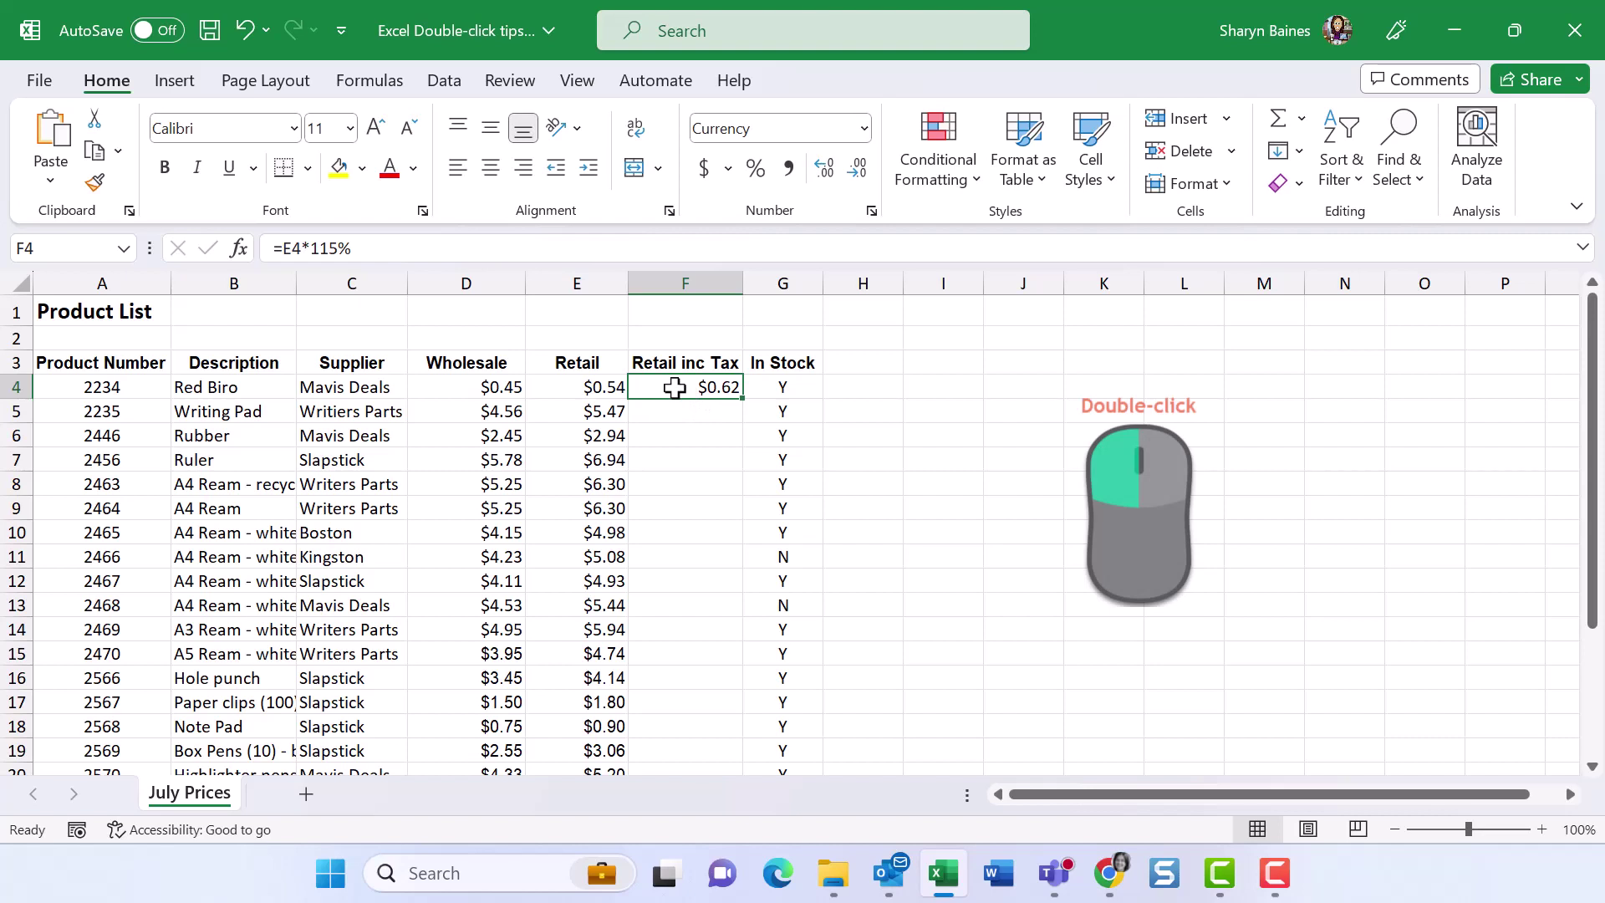
{"action": "double_click", "coordinate": [674, 387]}
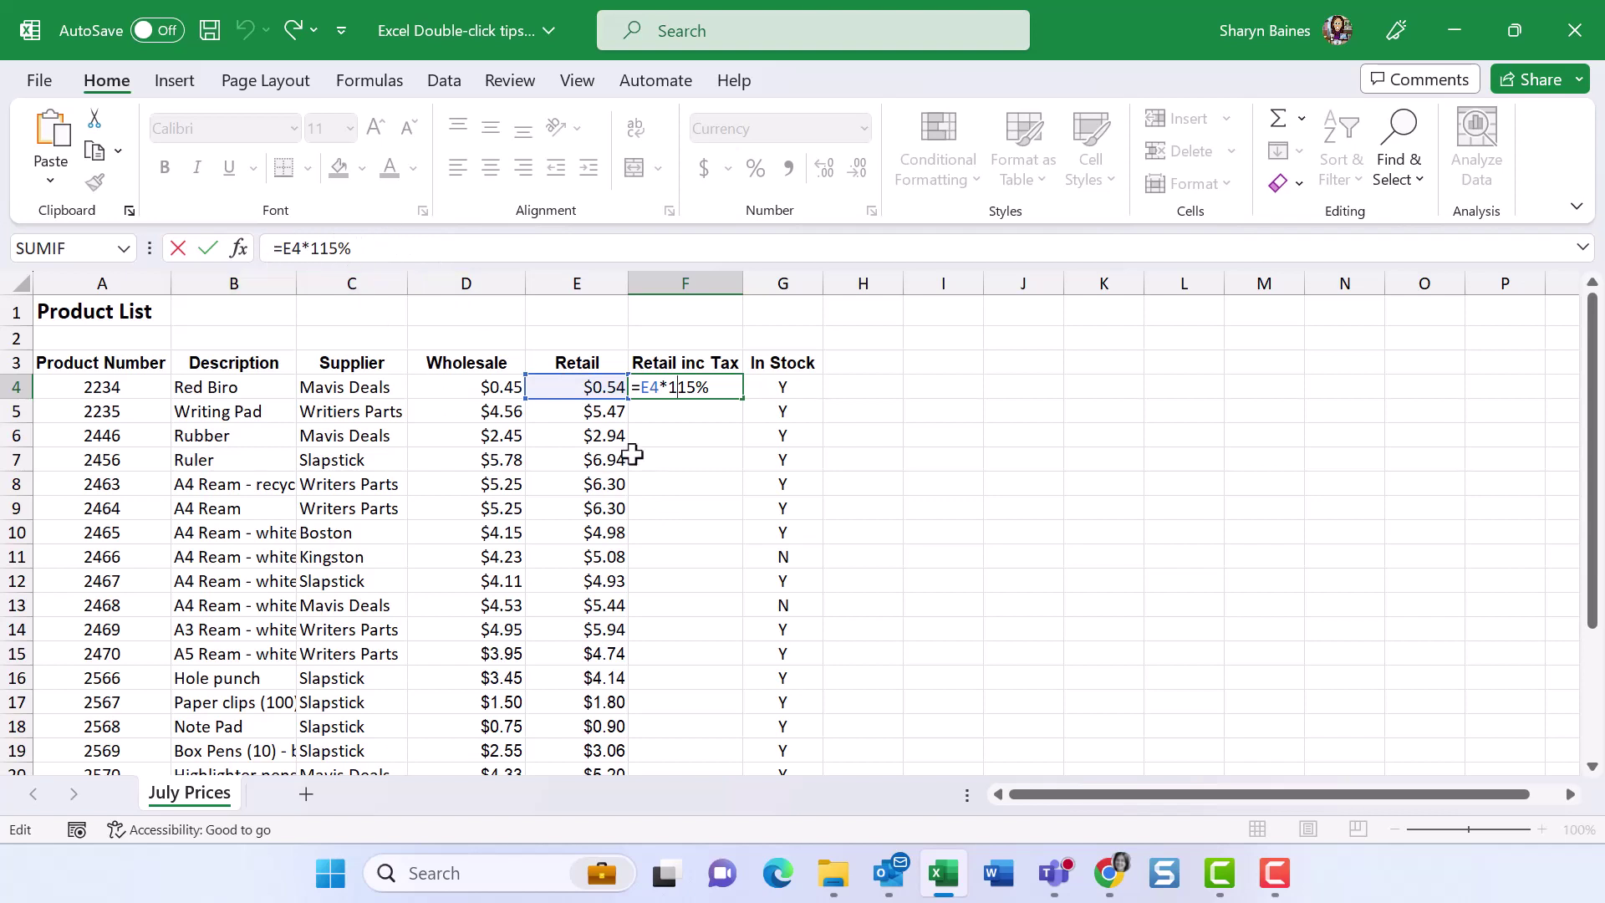
{"action": "left_click", "coordinate": [677, 384]}
{"action": "key", "text": "Escape"}
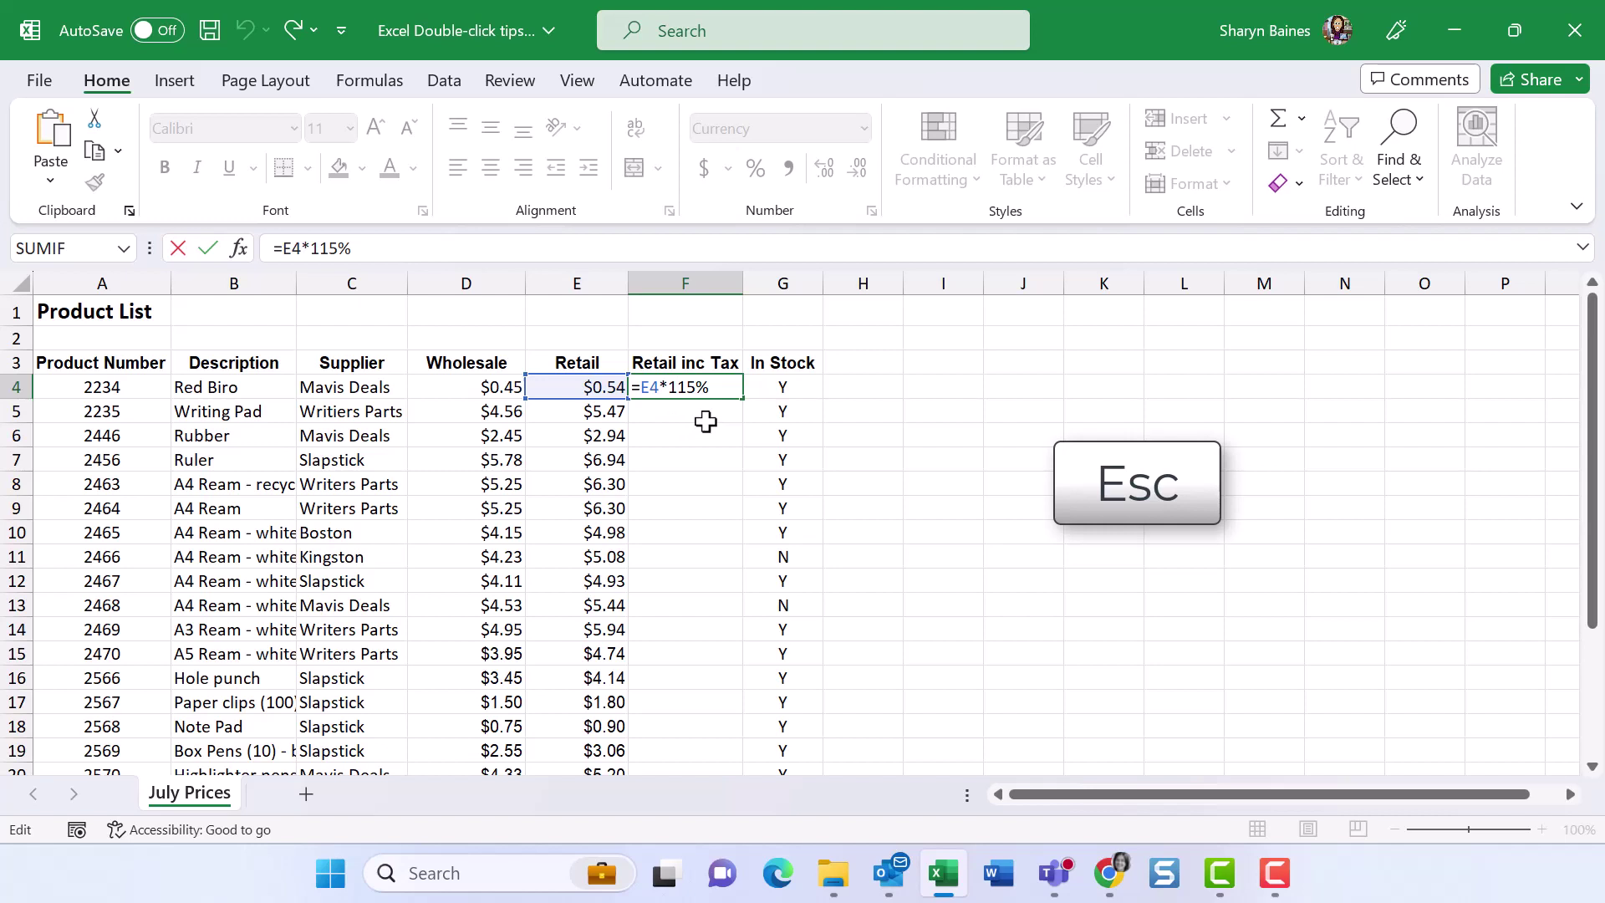
{"action": "double_click", "coordinate": [673, 389]}
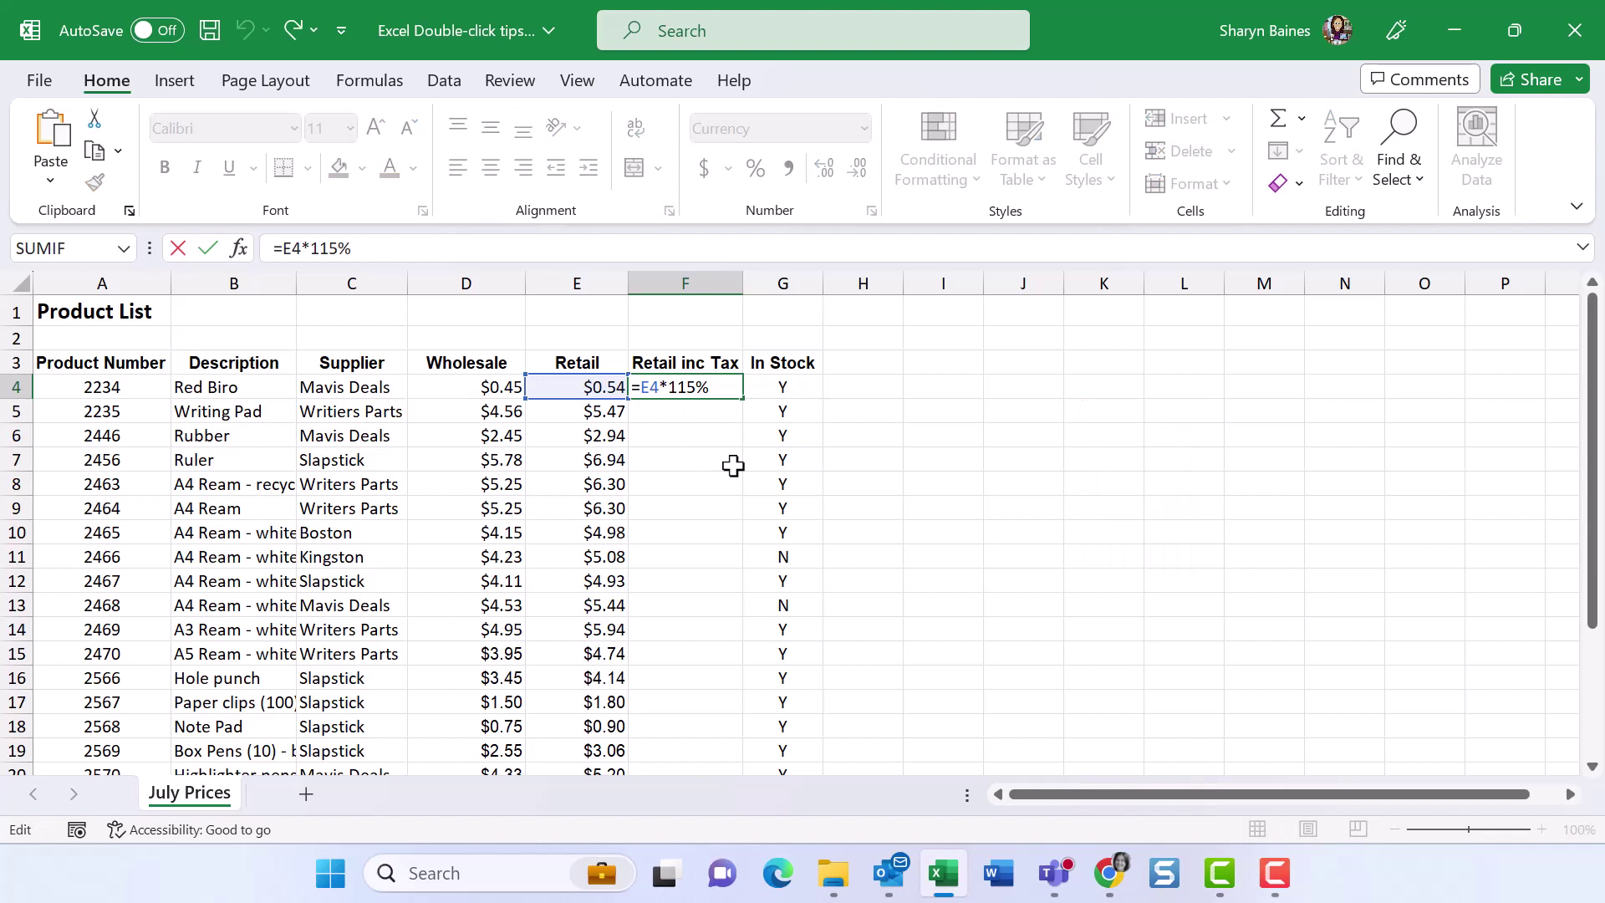
{"action": "key", "text": "Return"}
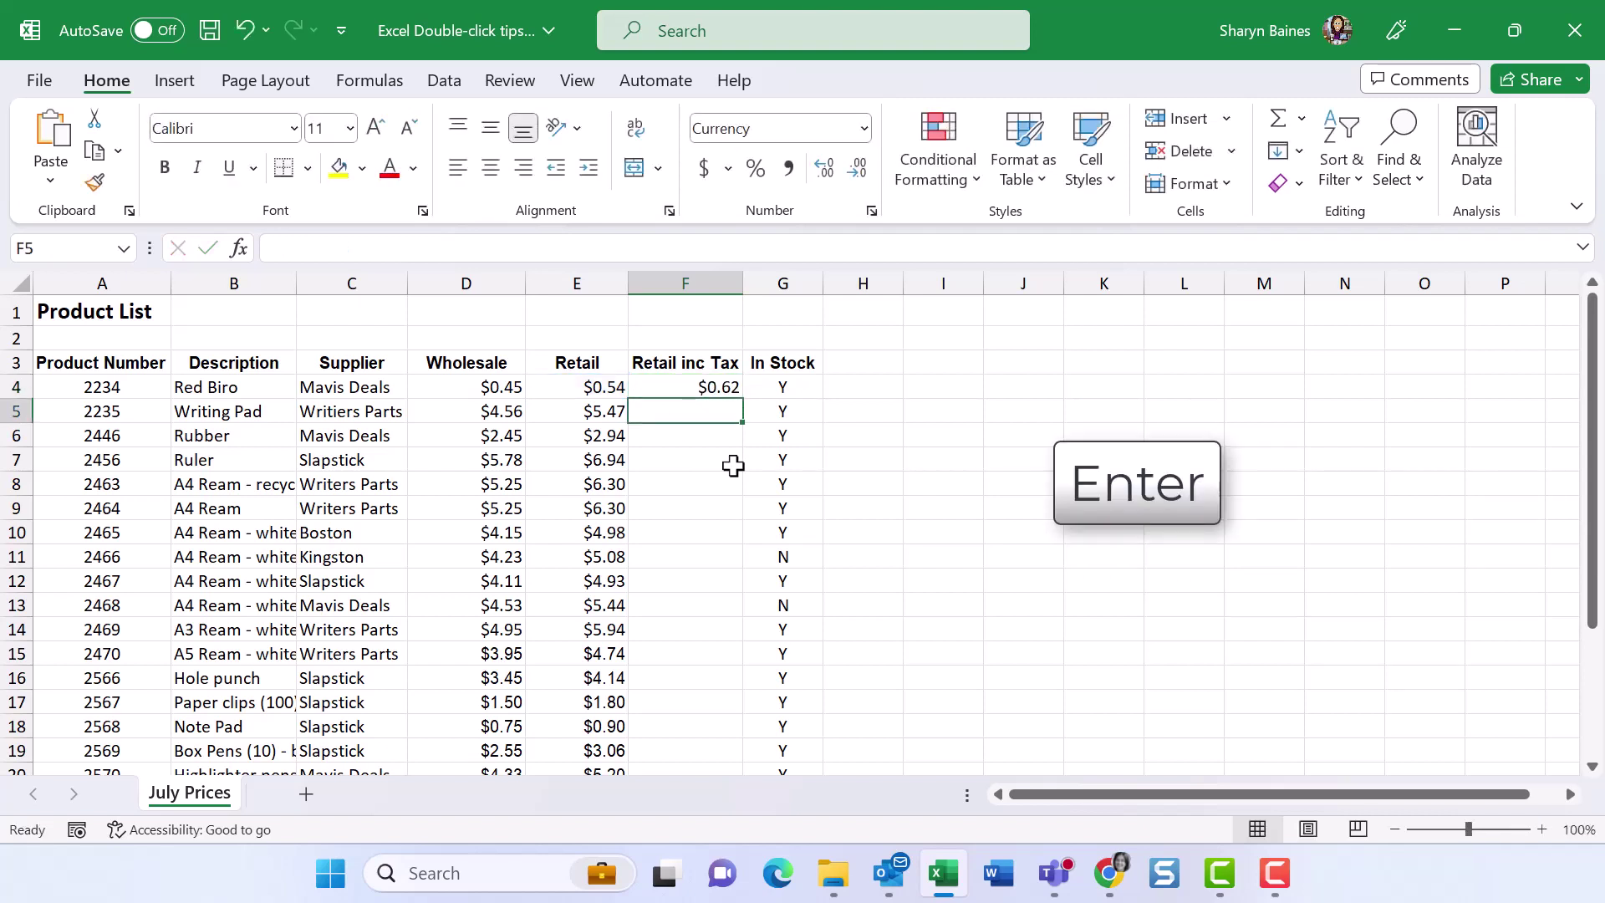
Step: Fill the =E4*115% tax formula from F4 down column F to the last product
{"action": "left_click", "coordinate": [712, 389]}
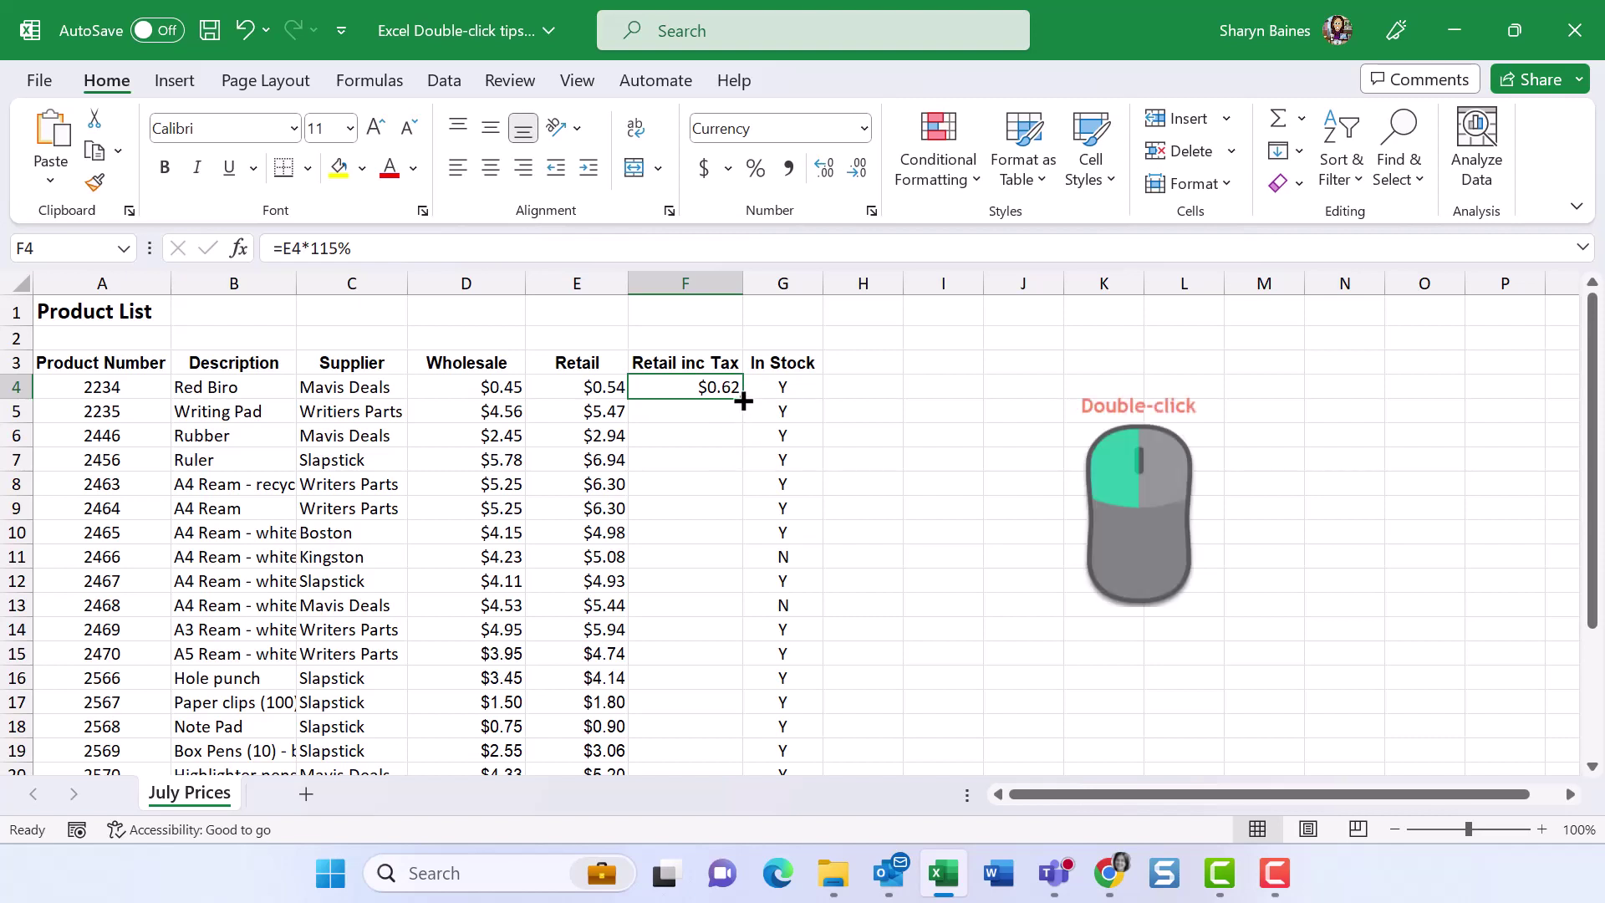
{"action": "double_click", "coordinate": [743, 402]}
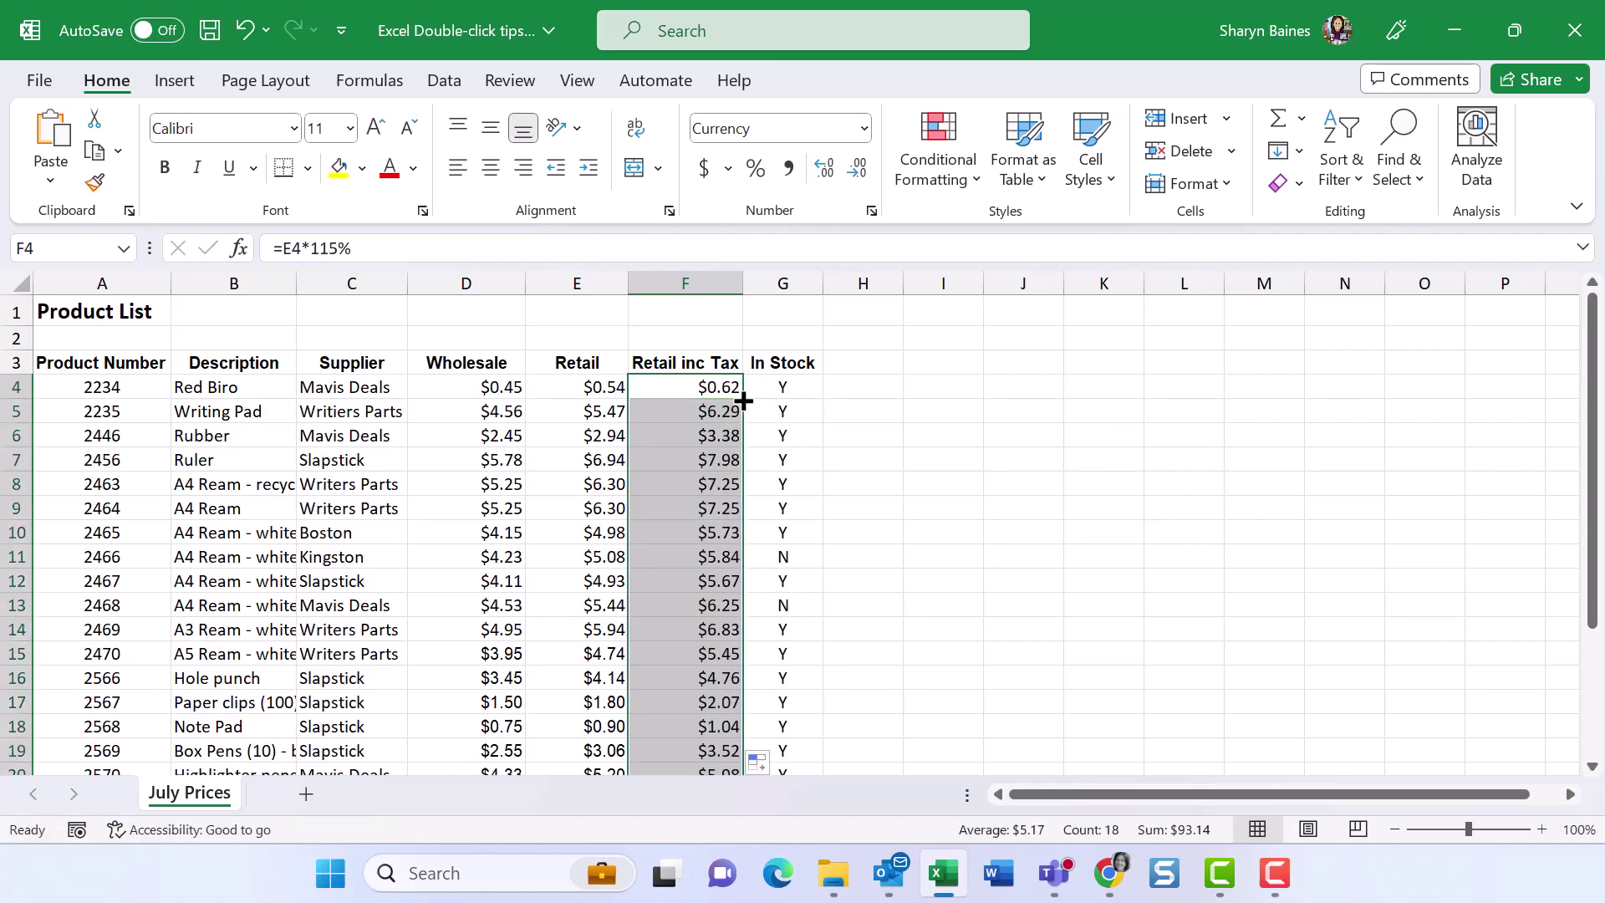
{"action": "scroll", "coordinate": [743, 401], "scroll_direction": "down", "scroll_amount": 1}
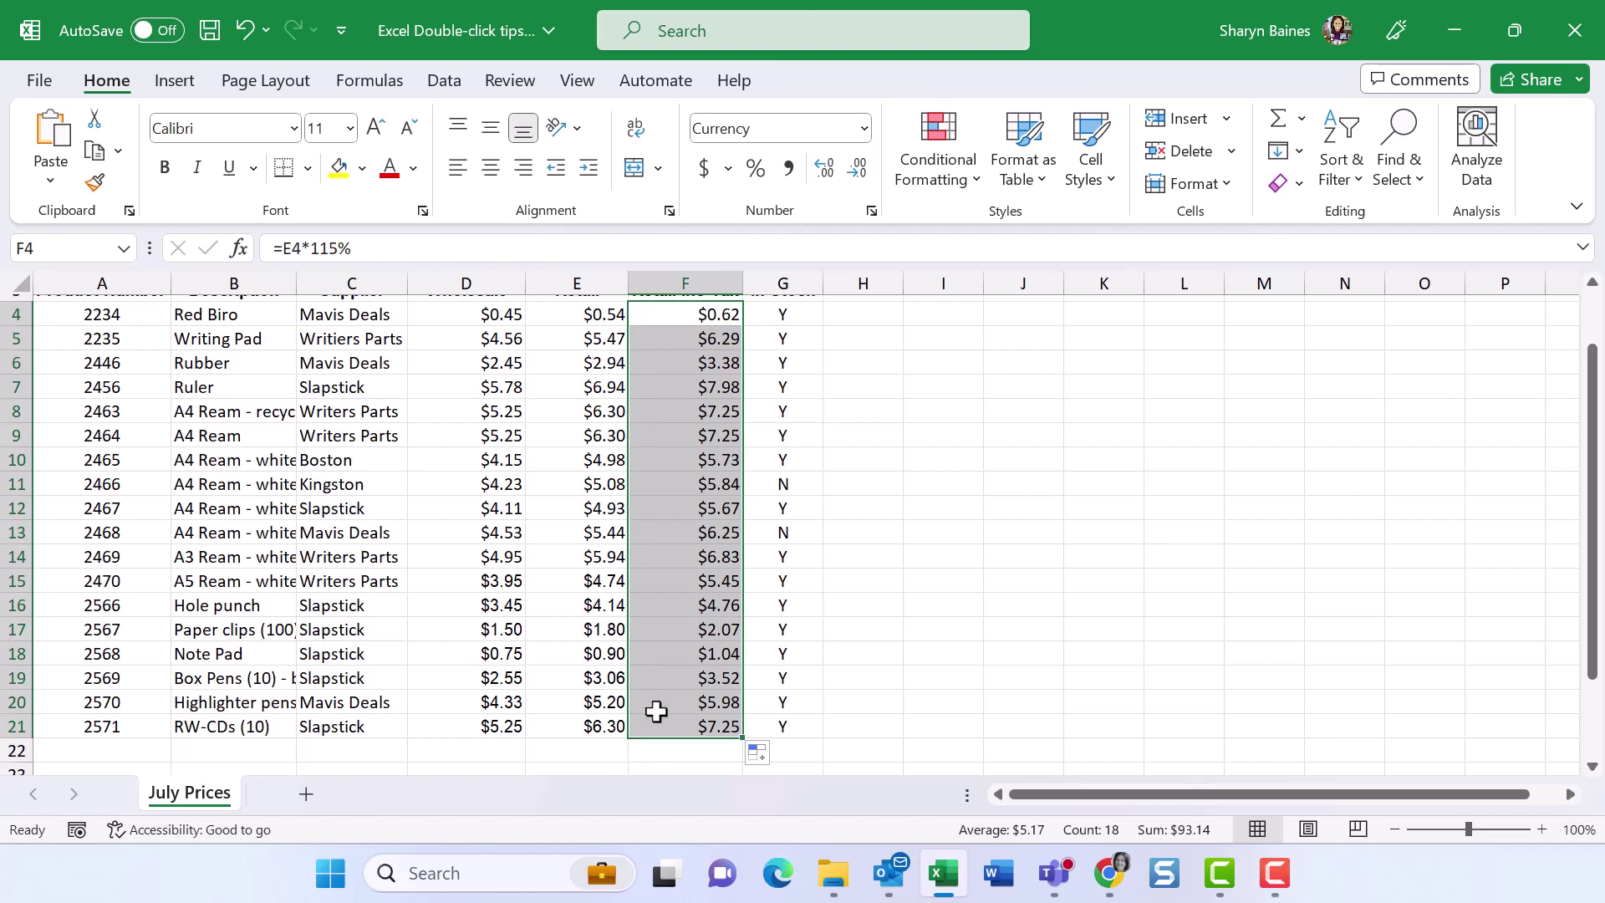
Step: Undo and redo the fill, ending with the tax formula copied down through F21
{"action": "left_click", "coordinate": [247, 32]}
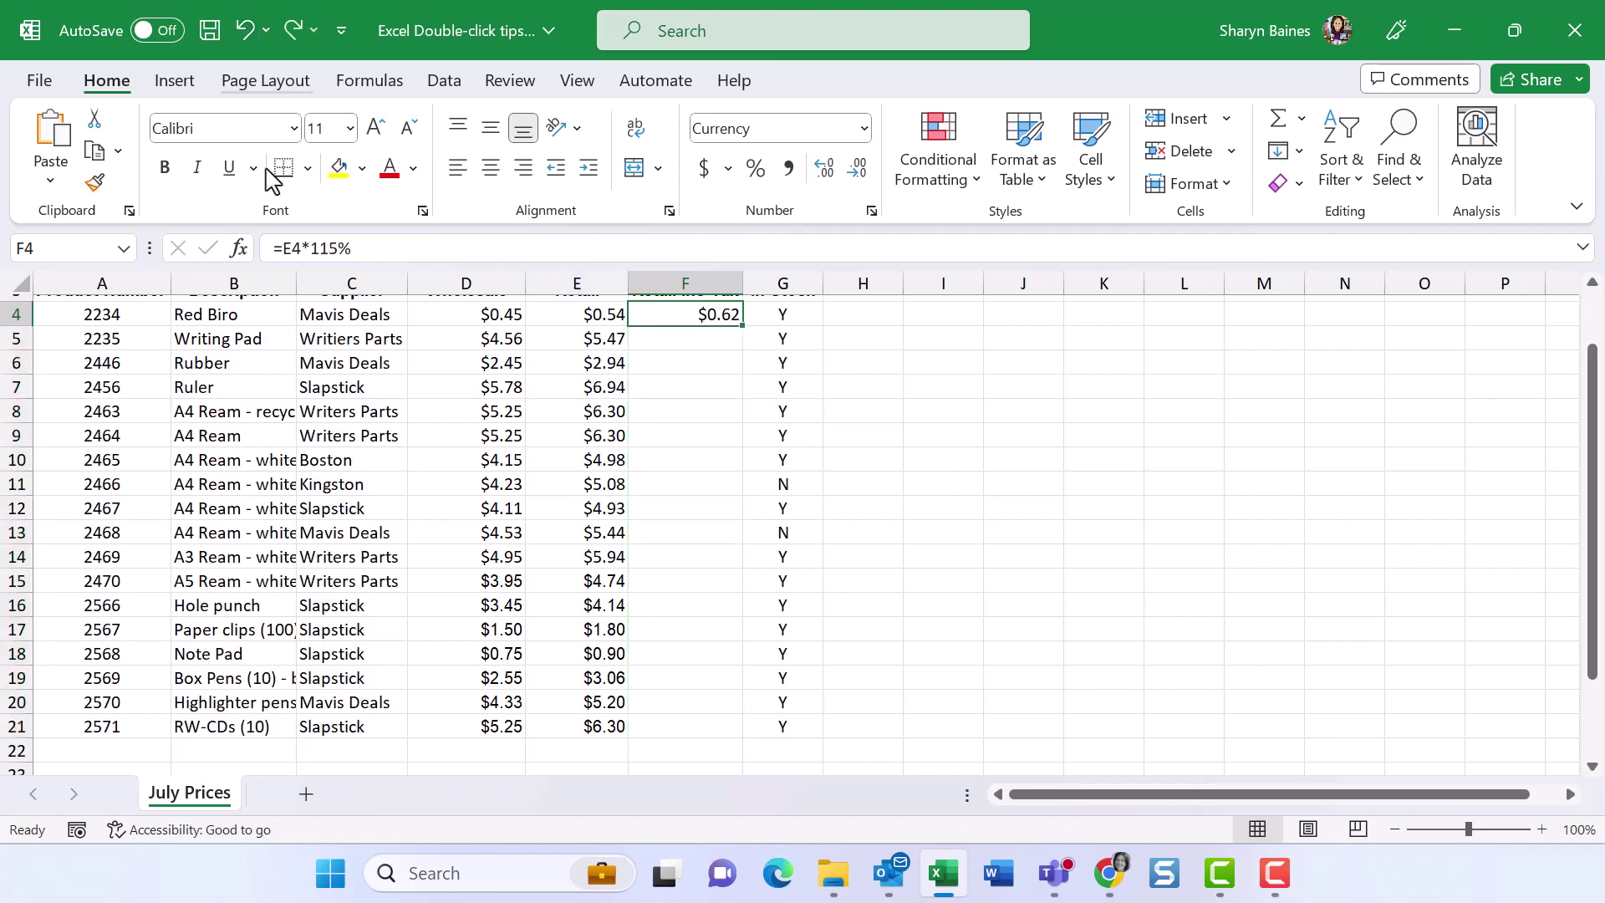
{"action": "double_click", "coordinate": [743, 327]}
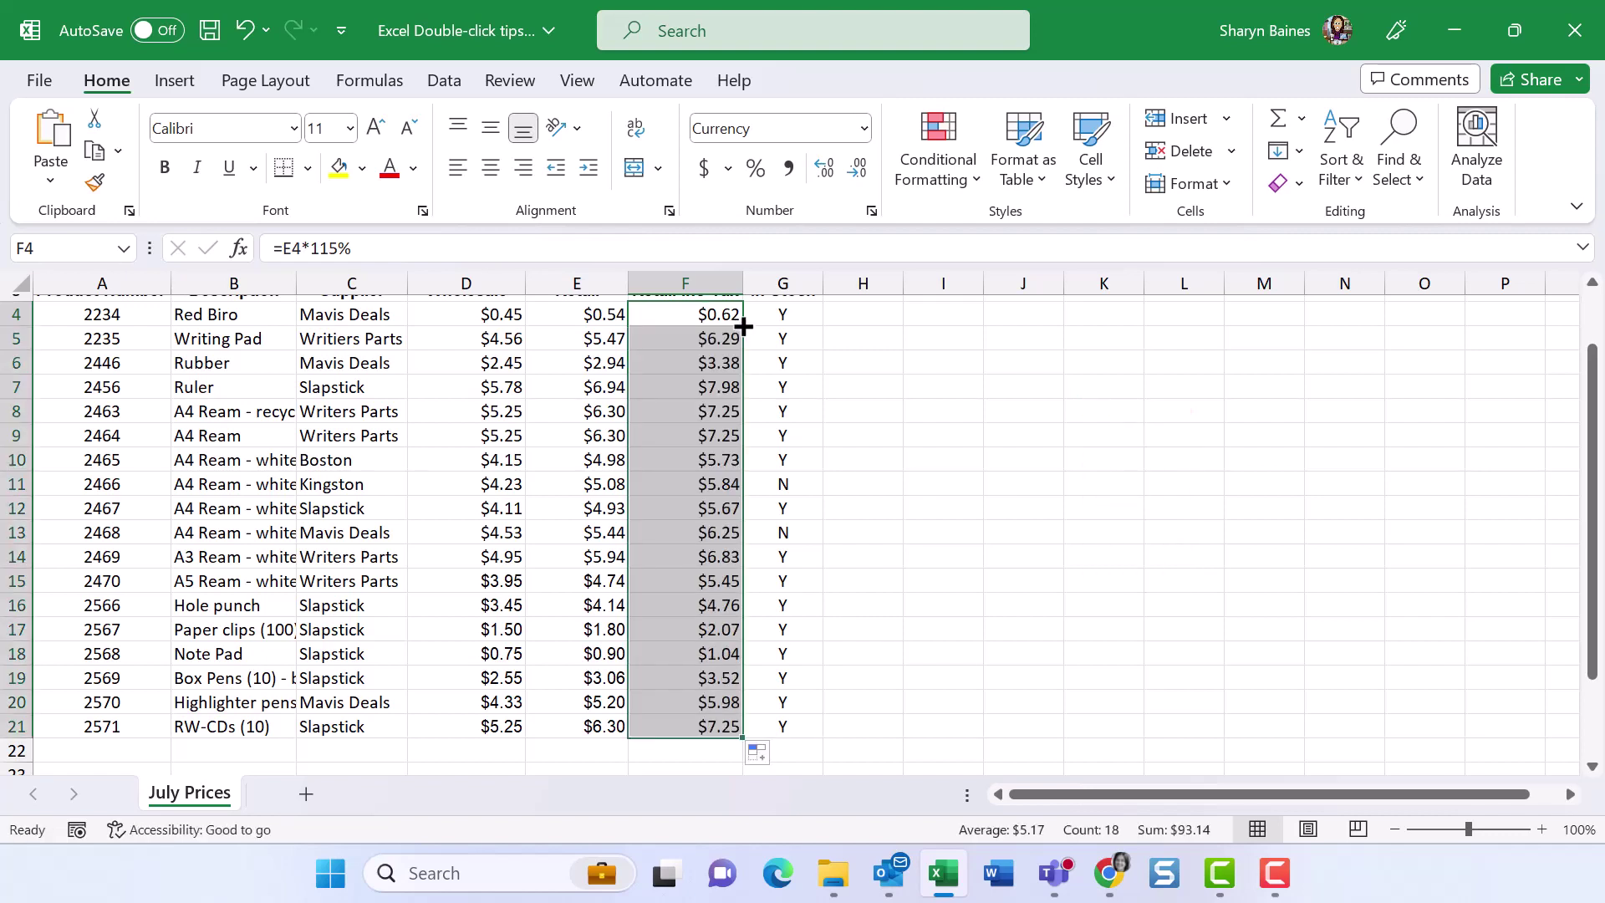
{"action": "left_click", "coordinate": [250, 33]}
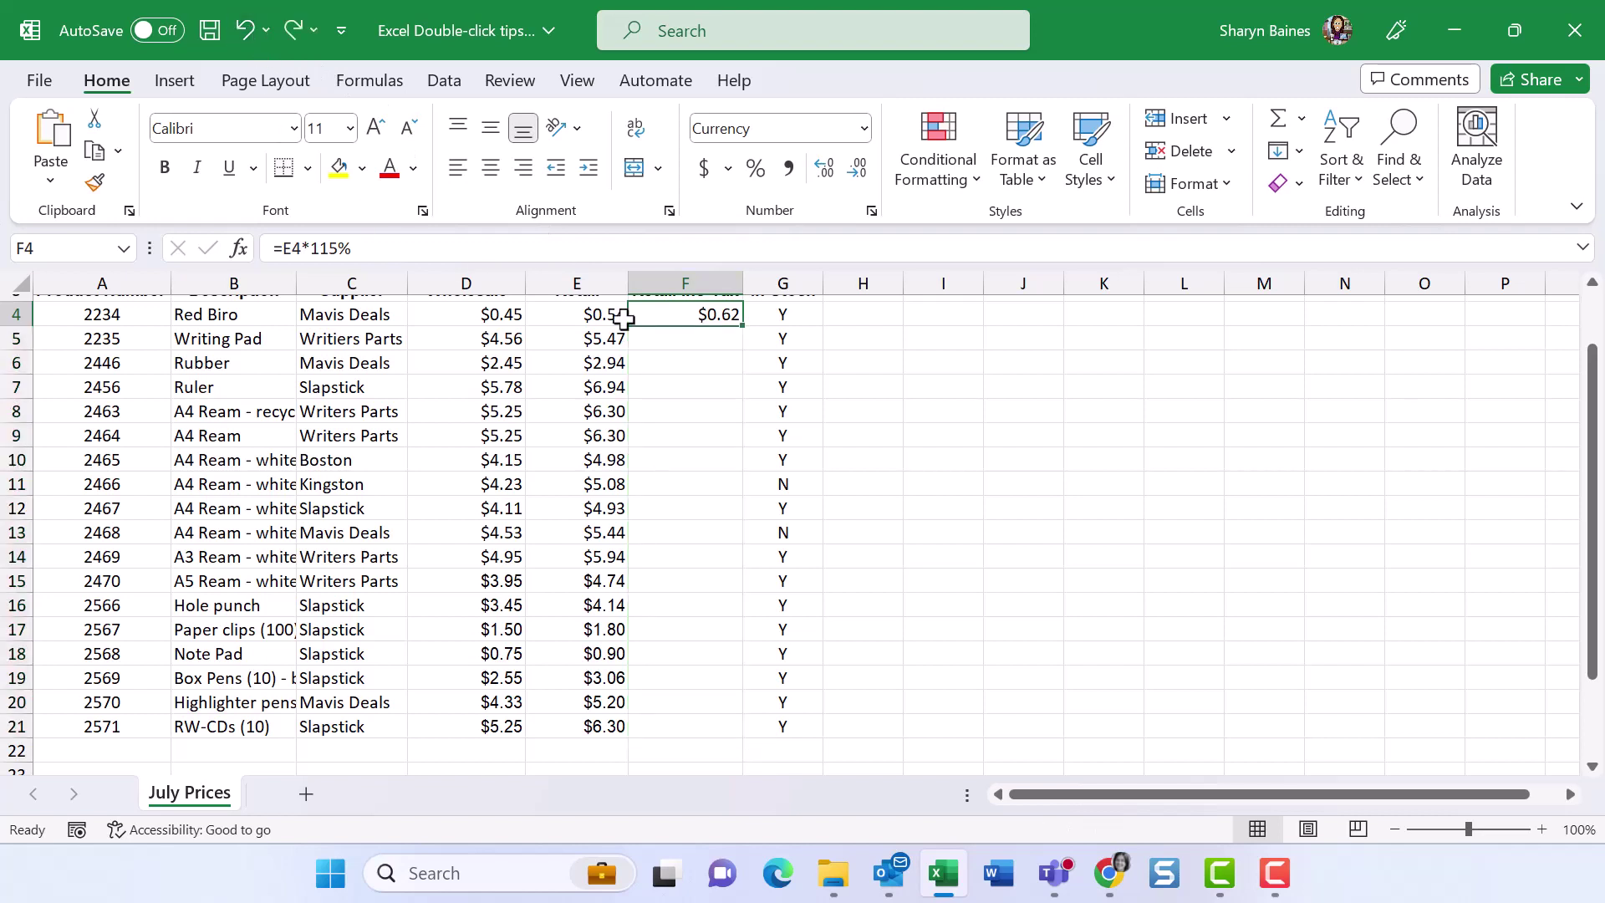
{"action": "left_click_drag", "start_coordinate": [743, 327], "coordinate": [736, 735]}
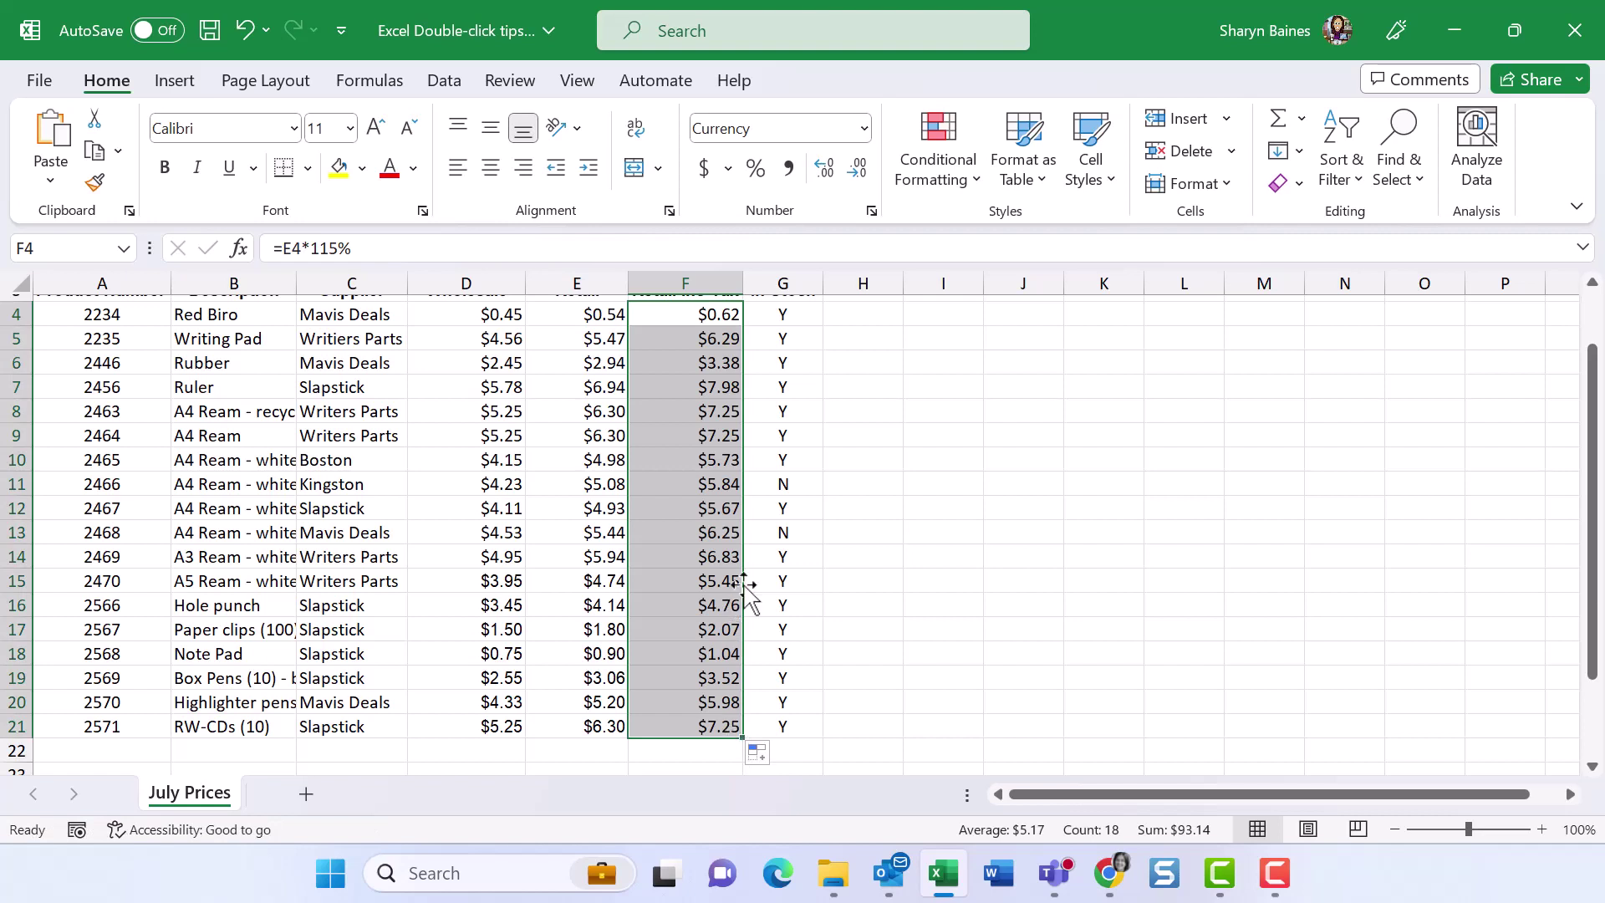
Step: Reduce the selection to F4, then add a new worksheet named 'Aug Prices'
{"action": "left_click", "coordinate": [679, 319]}
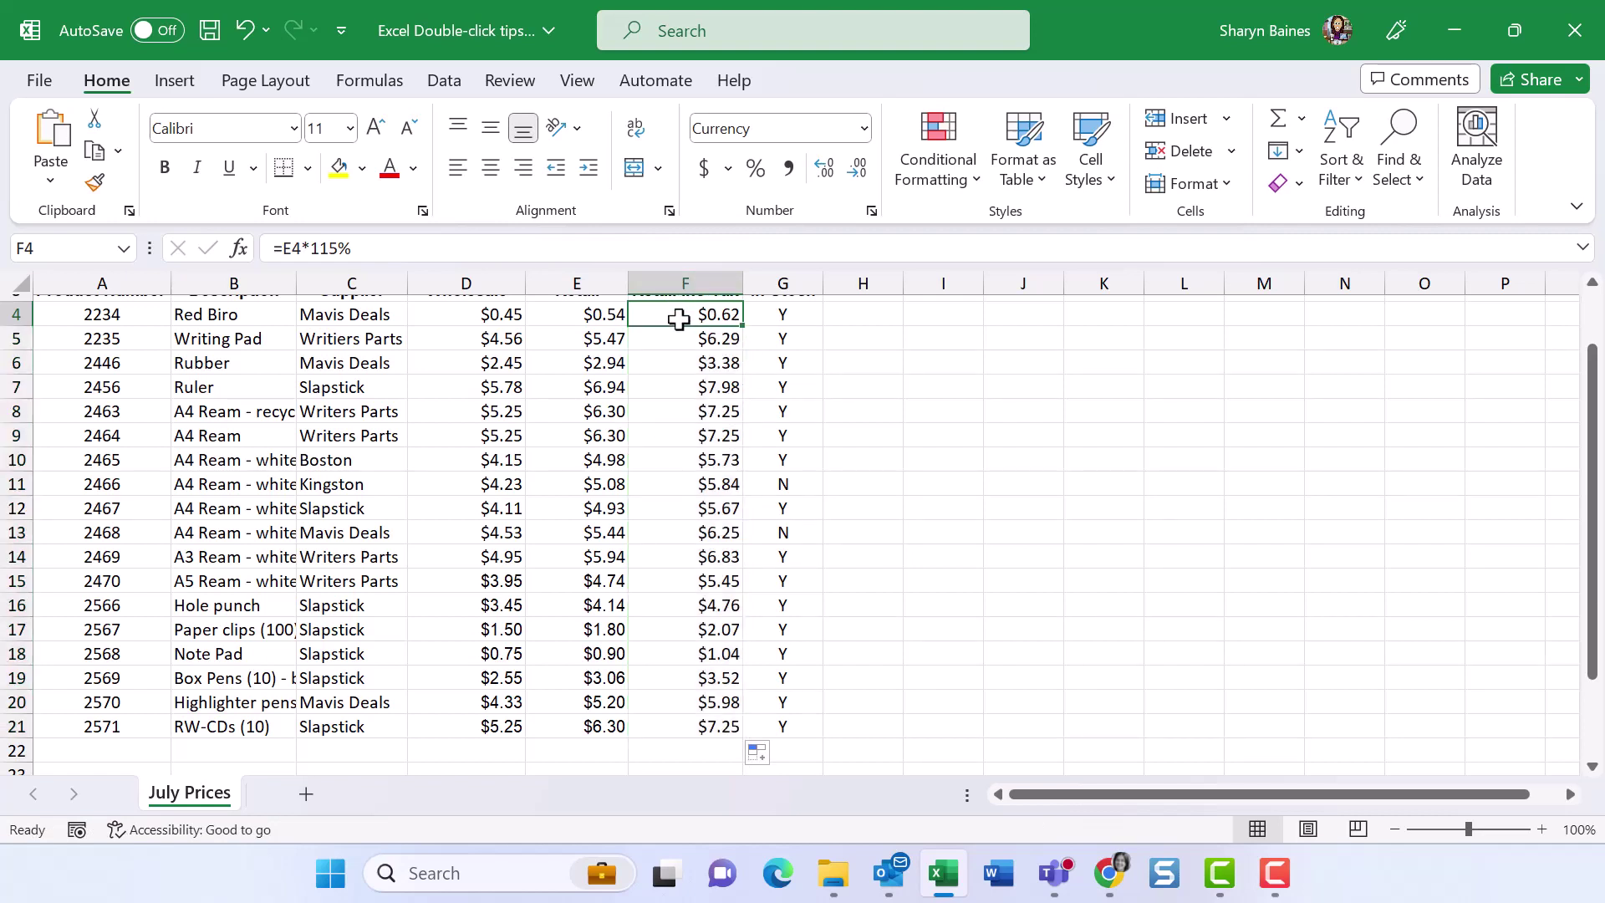
{"action": "double_click", "coordinate": [306, 801]}
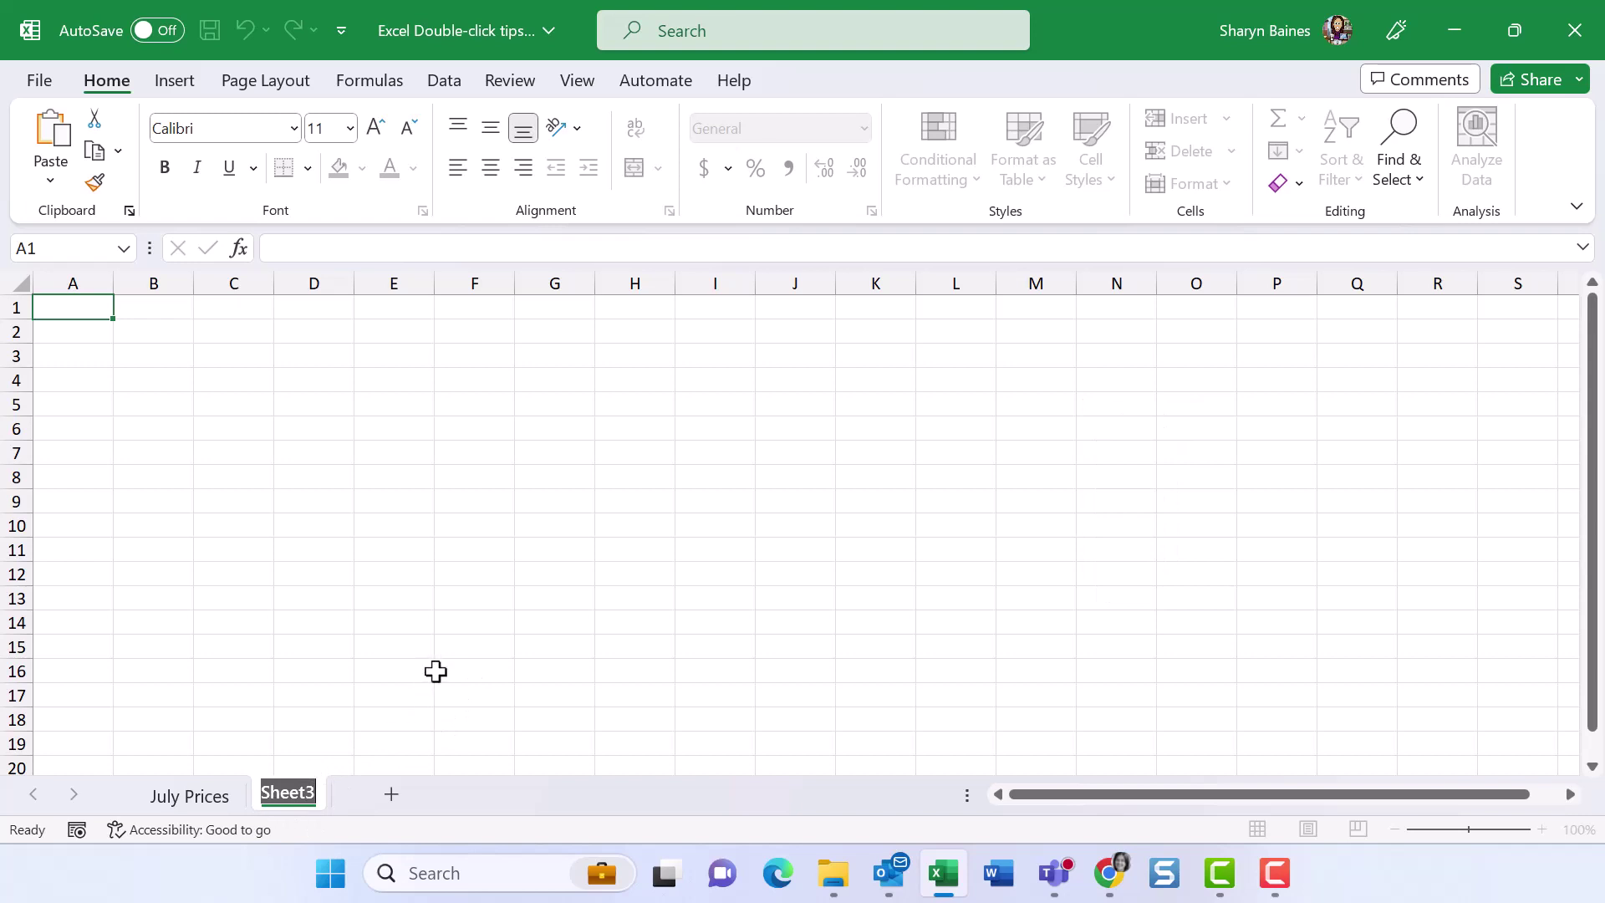
{"action": "type", "text": "Aug P"}
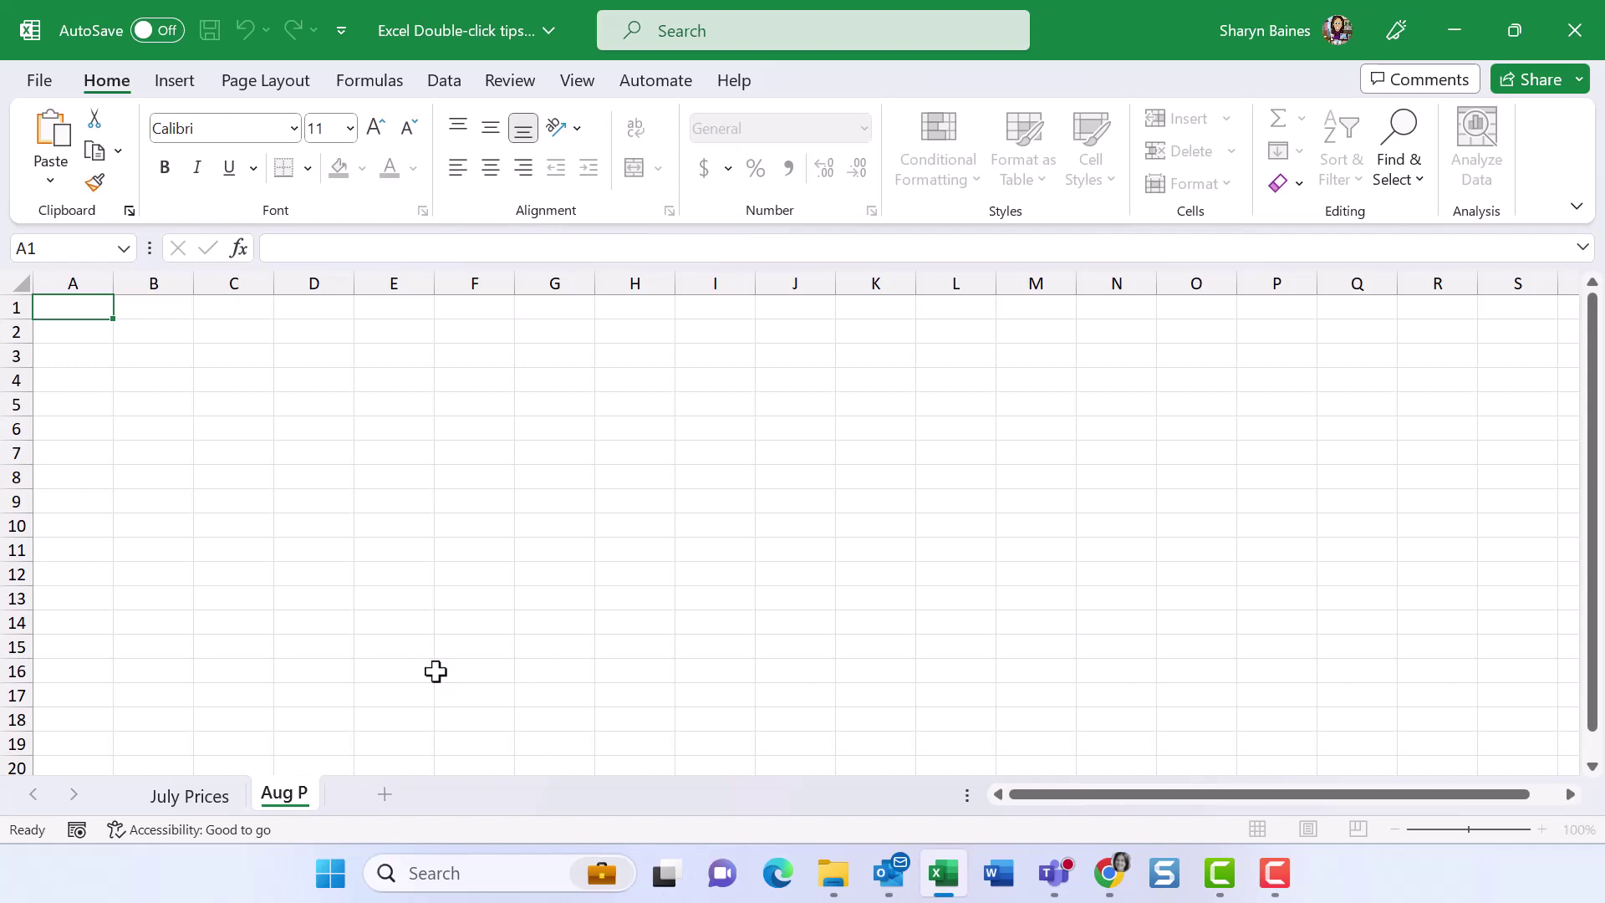
{"action": "type", "text": "rices"}
{"action": "key", "text": "Return"}
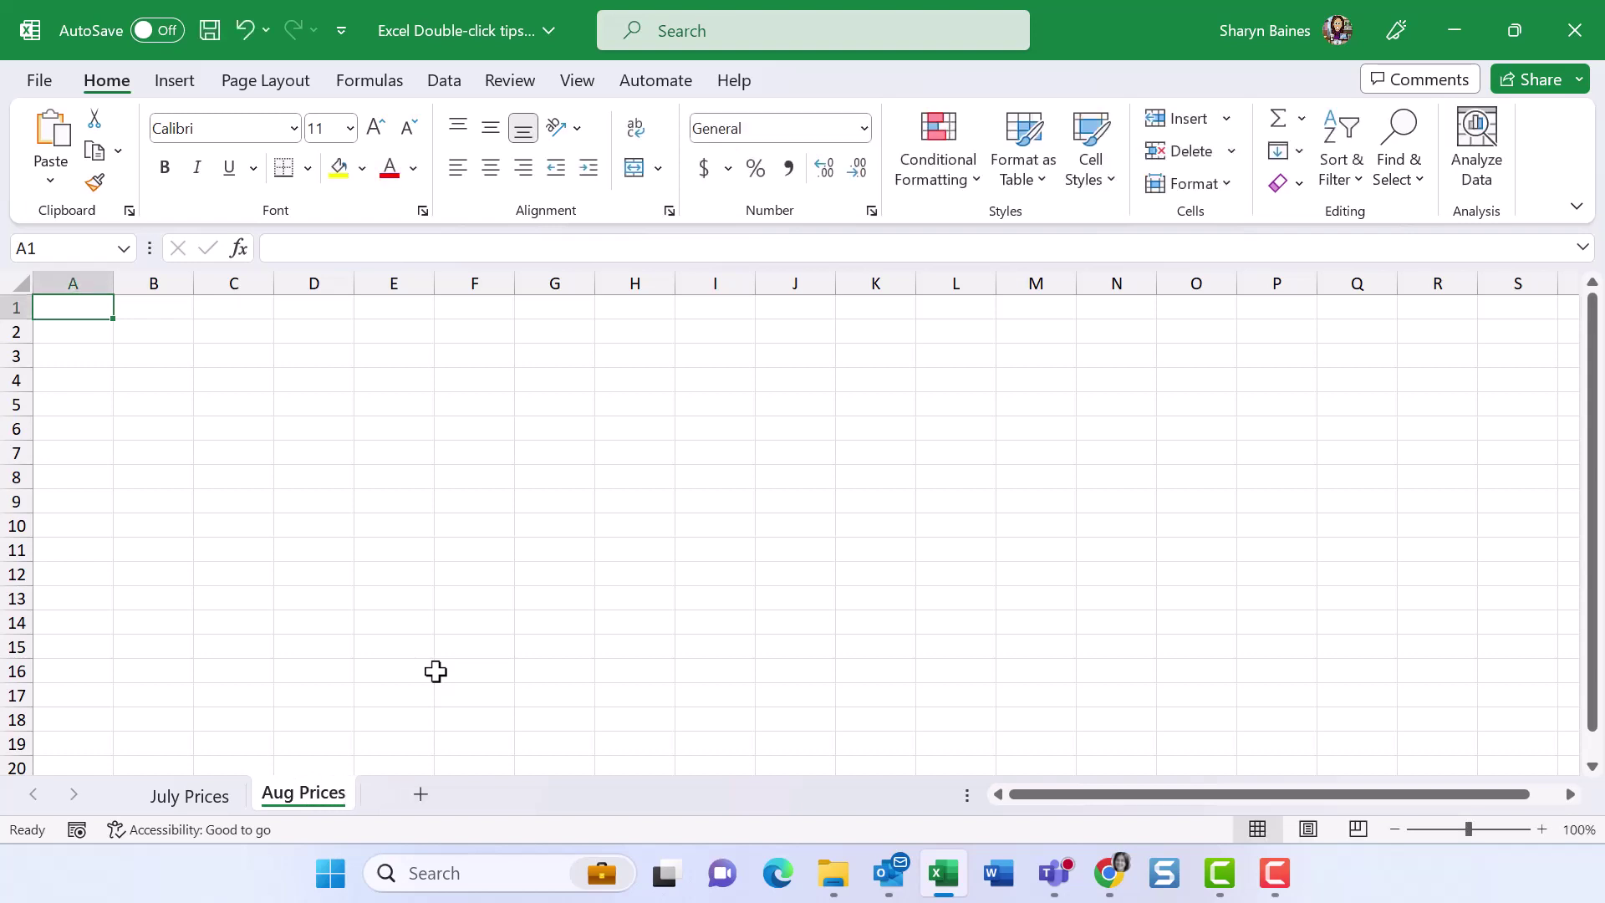
Step: Return to July Prices, toggle the ribbon off and on, and re-confirm F4's =E4*115% formula
{"action": "left_click", "coordinate": [202, 801]}
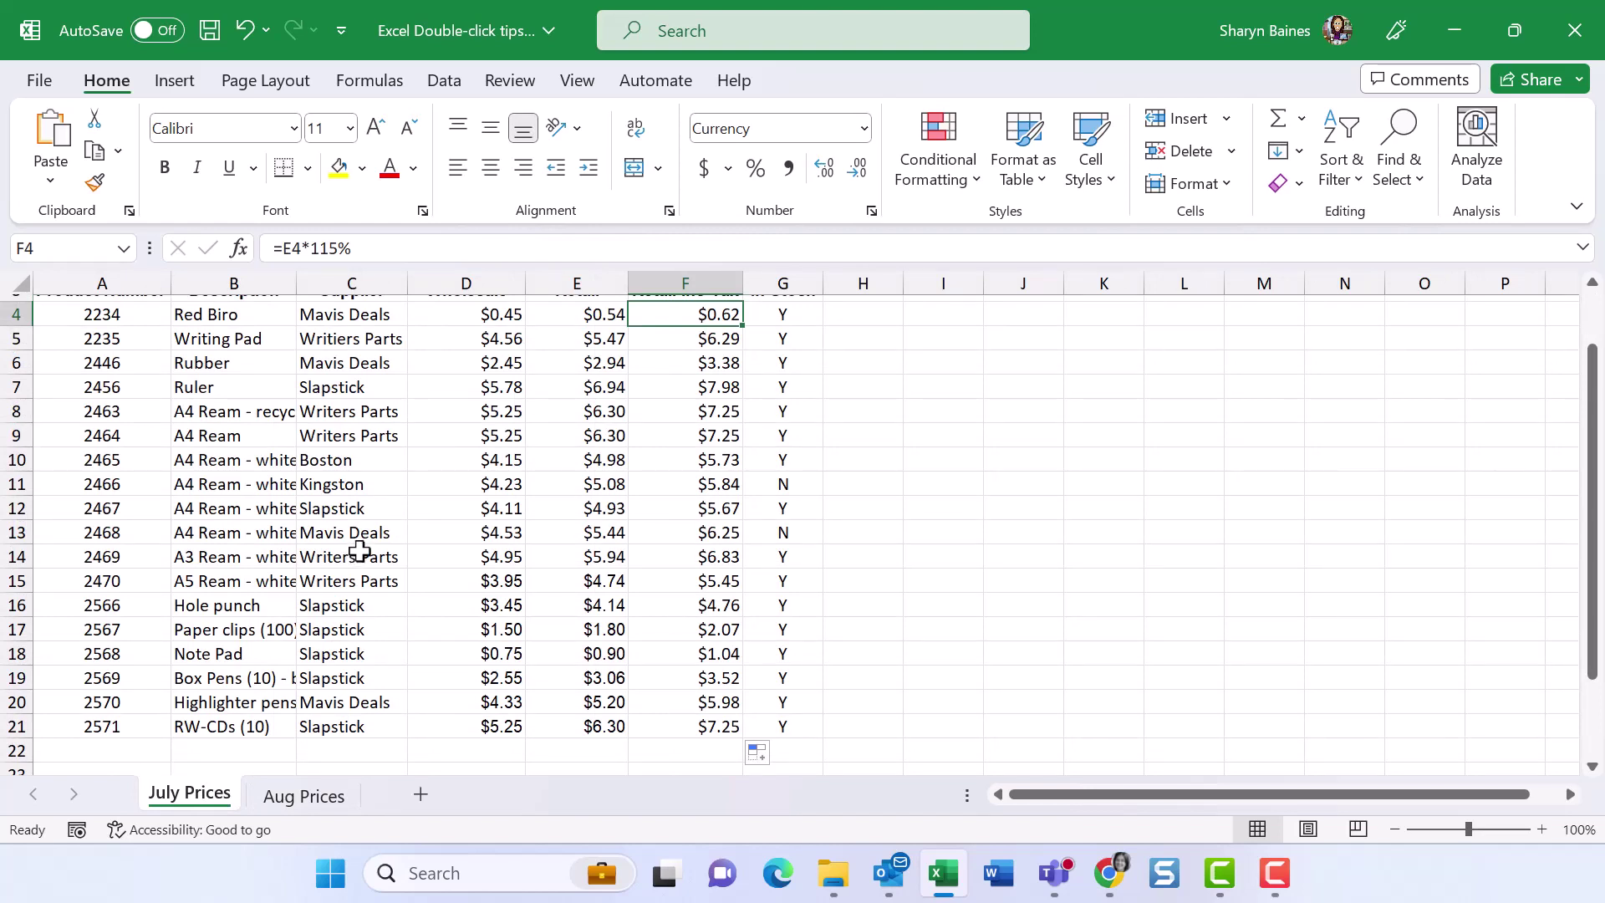
{"action": "double_click", "coordinate": [110, 83]}
{"action": "double_click", "coordinate": [107, 81]}
{"action": "double_click", "coordinate": [672, 317]}
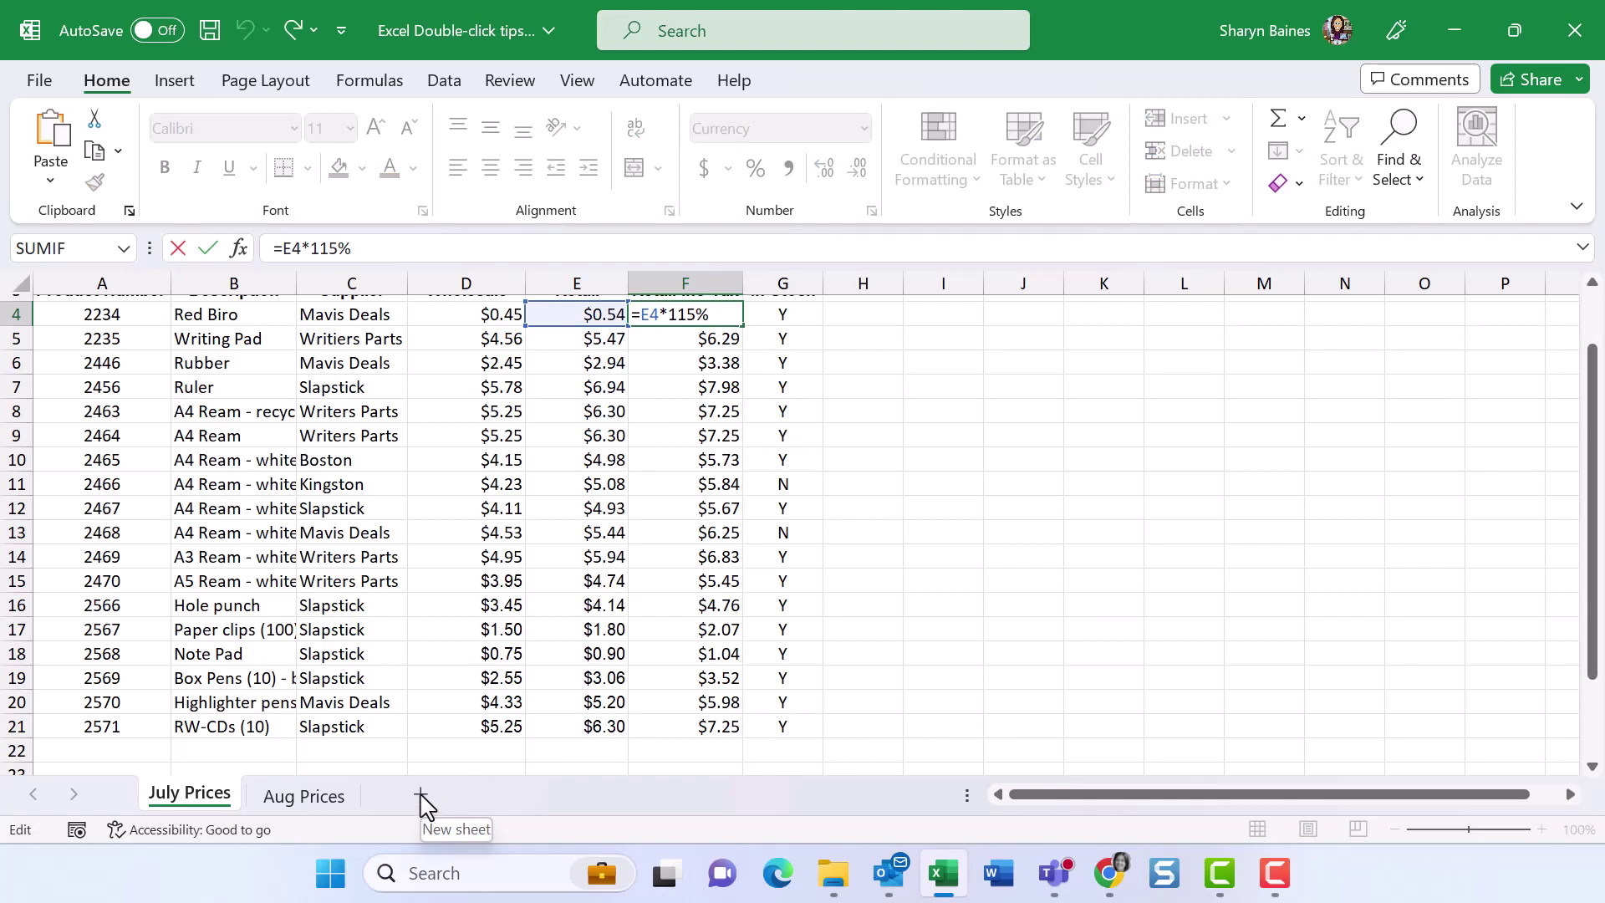
{"action": "key", "text": "Return"}
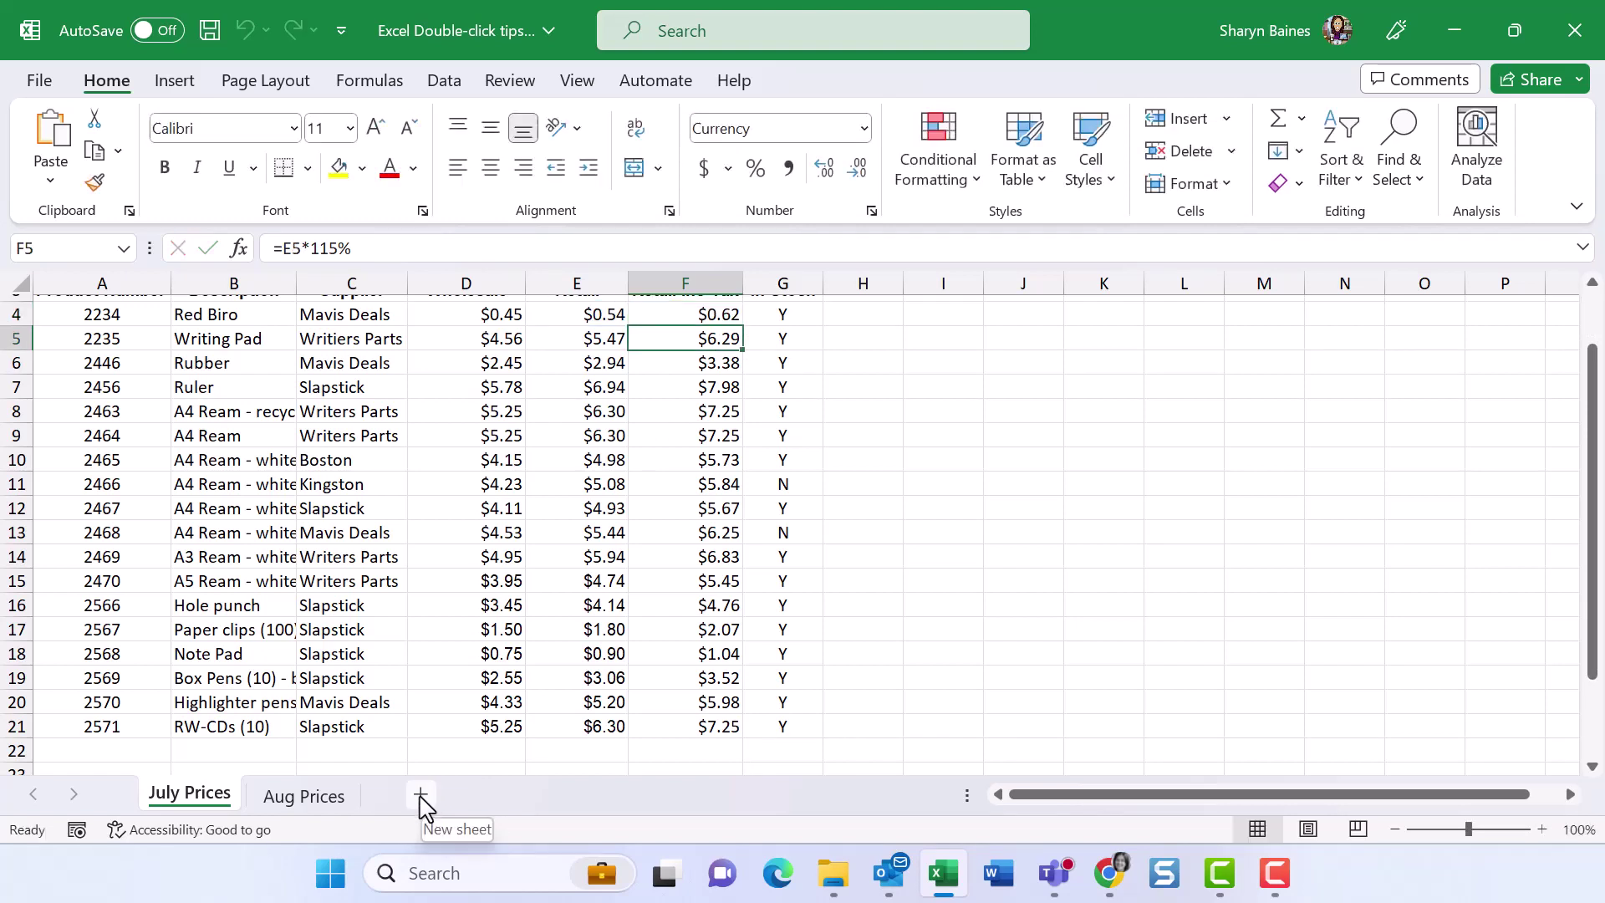